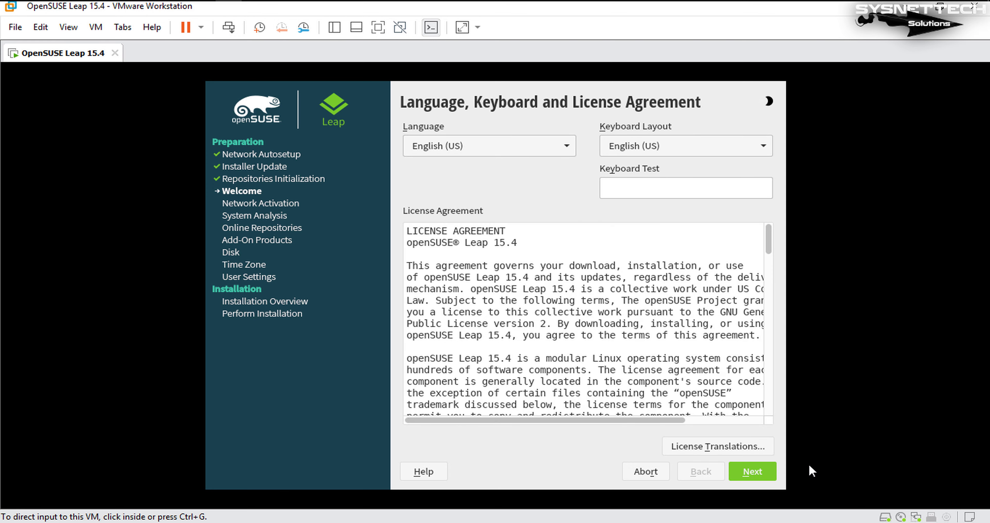
# With English (US) selected, continue past the Language, Keyboard and License Agreement page
pyautogui.click(761, 471)
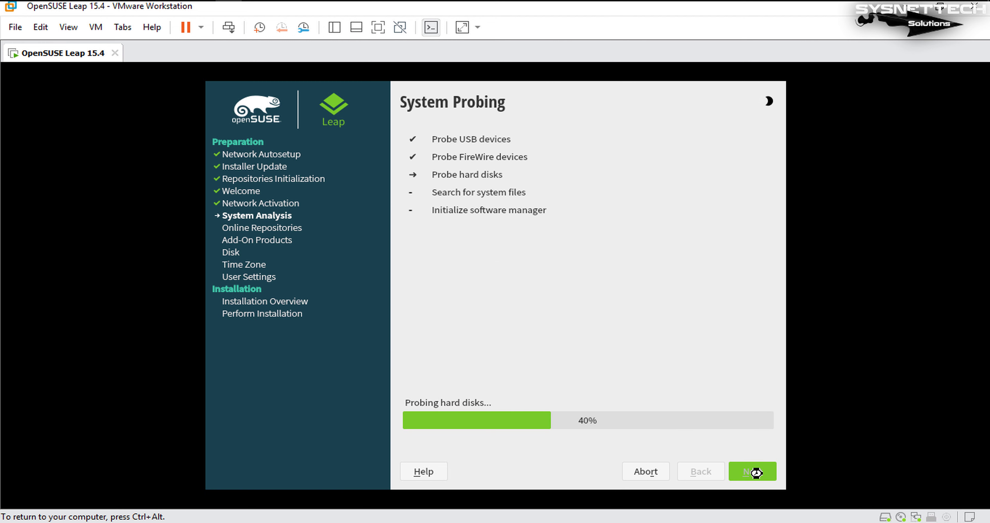
# Activate the online repositories and accept the default online repository list
pyautogui.hotkey('ctrl', 'alt')
pyautogui.click(877, 497)
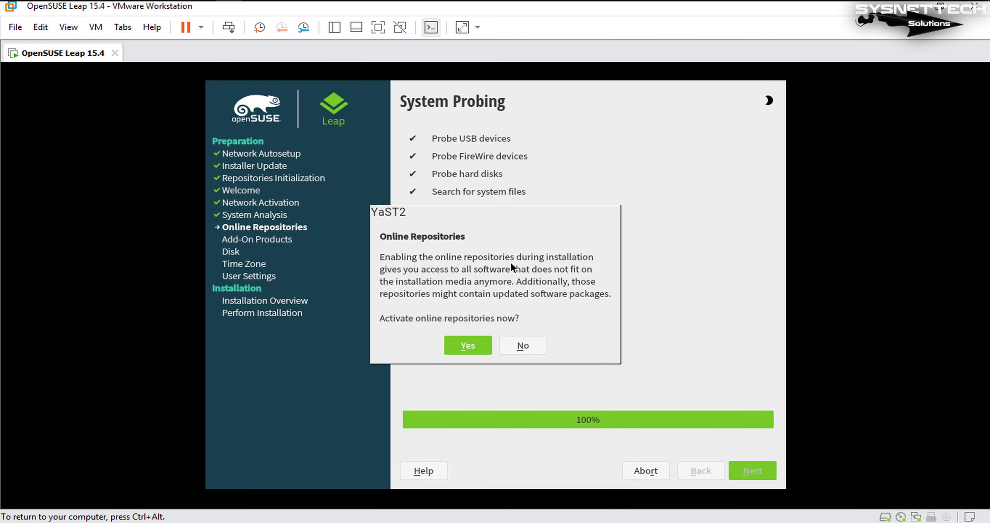
pyautogui.moveTo(513, 212); pyautogui.dragTo(547, 236)
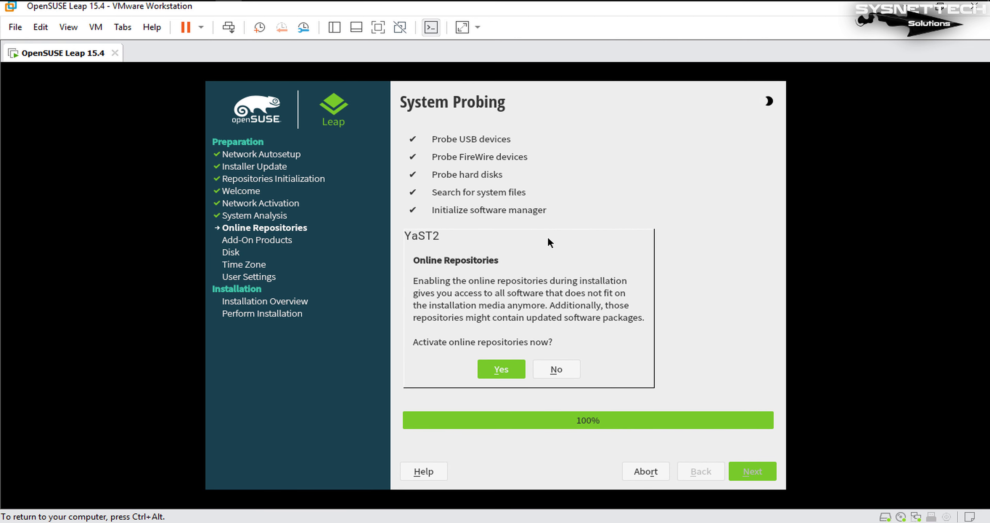
pyautogui.click(515, 366)
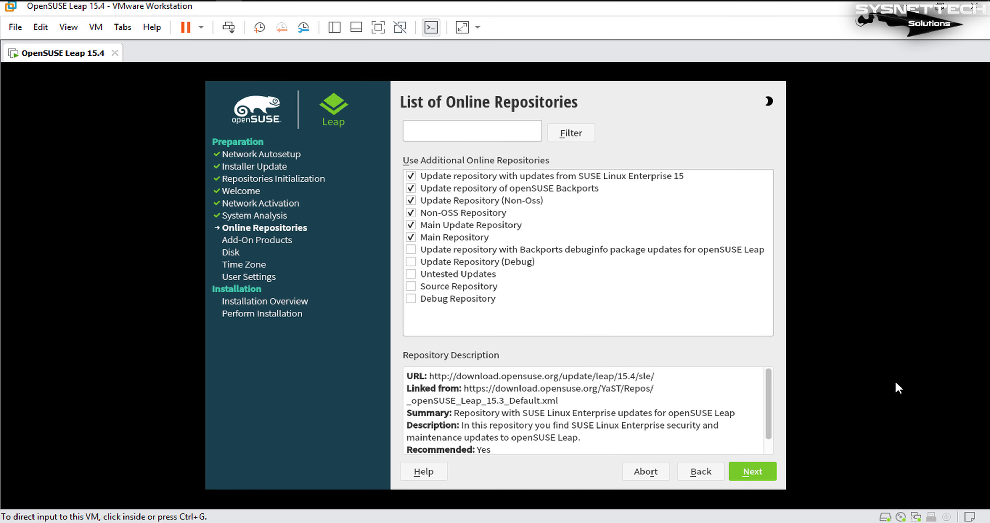
pyautogui.click(753, 474)
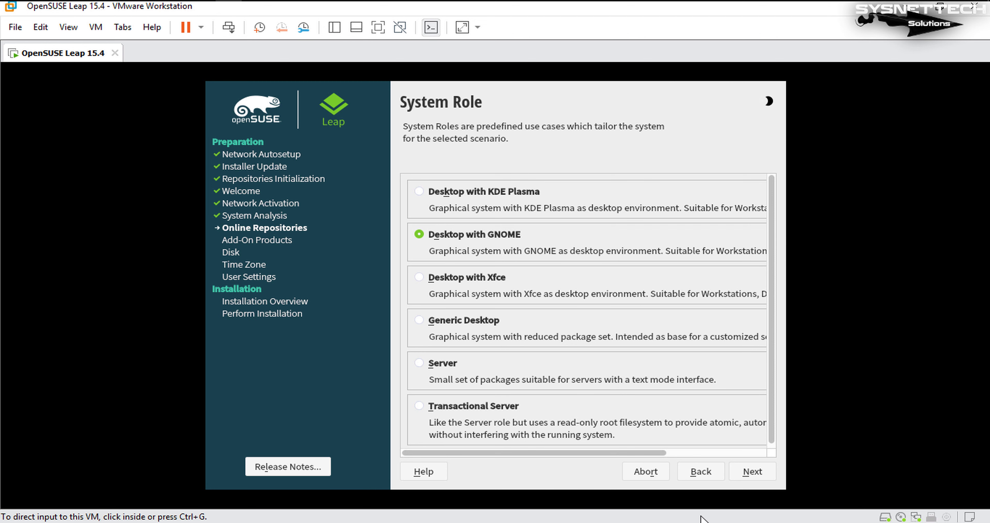
# Confirm Desktop with GNOME as the system role
pyautogui.click(753, 471)
# Accept the suggested 47.99 GiB btrfs root and 2.00 GiB swap partitioning
pyautogui.click(758, 470)
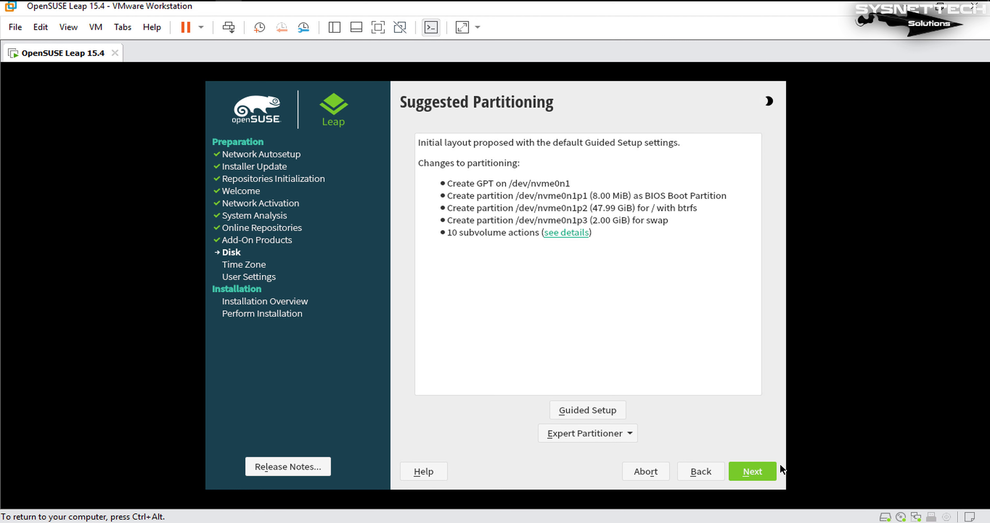
pyautogui.click(747, 476)
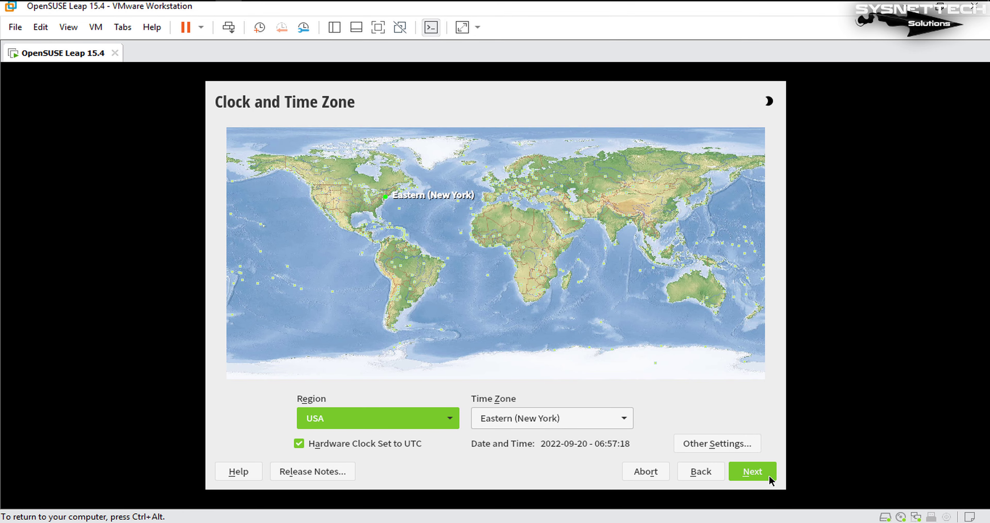
# Keep the Eastern (New York) time zone and enter 'admin' as full name and username
pyautogui.click(753, 471)
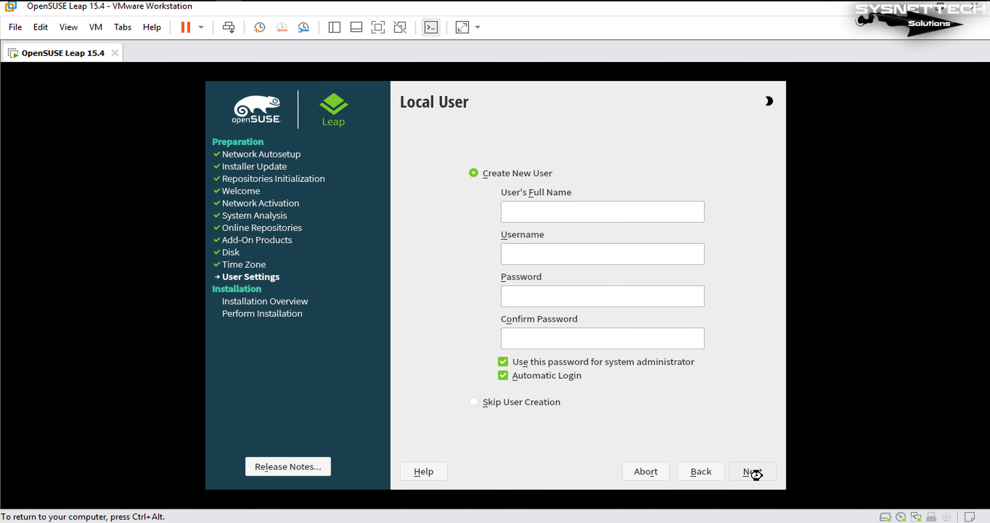
pyautogui.write('admin')
pyautogui.press('Tab')
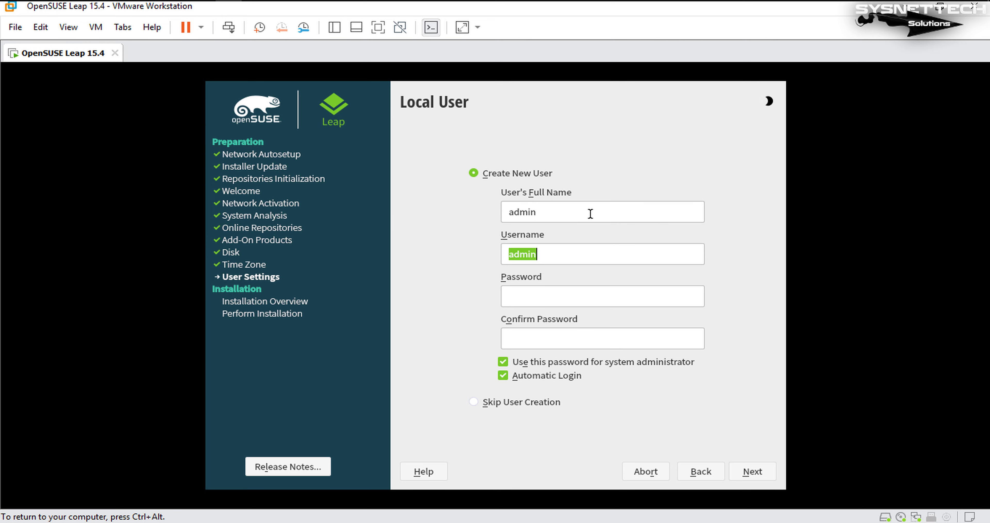
pyautogui.click(582, 258)
# Set and confirm the user password, accepting the weak-password warning
pyautogui.click(575, 302)
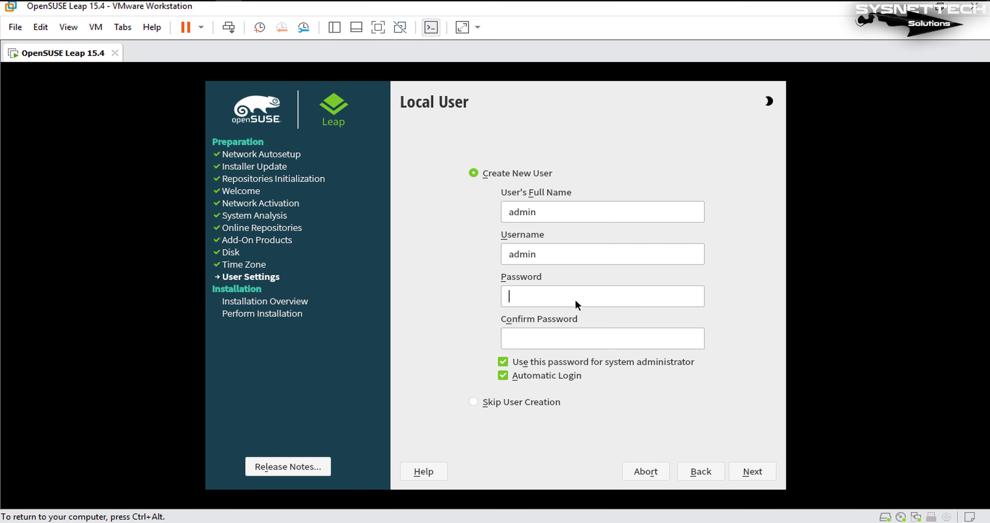
pyautogui.write('******')
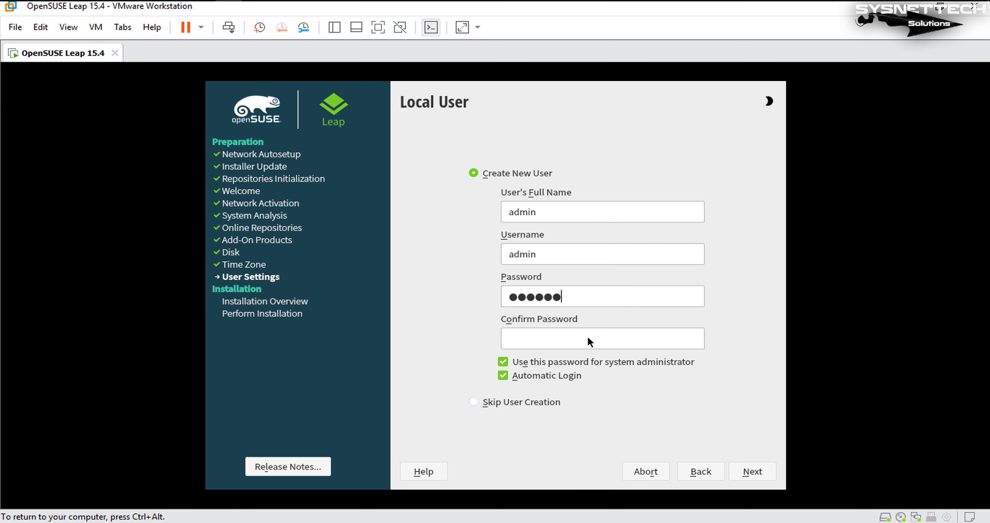
pyautogui.press('Tab')
pyautogui.write('******')
pyautogui.click(754, 472)
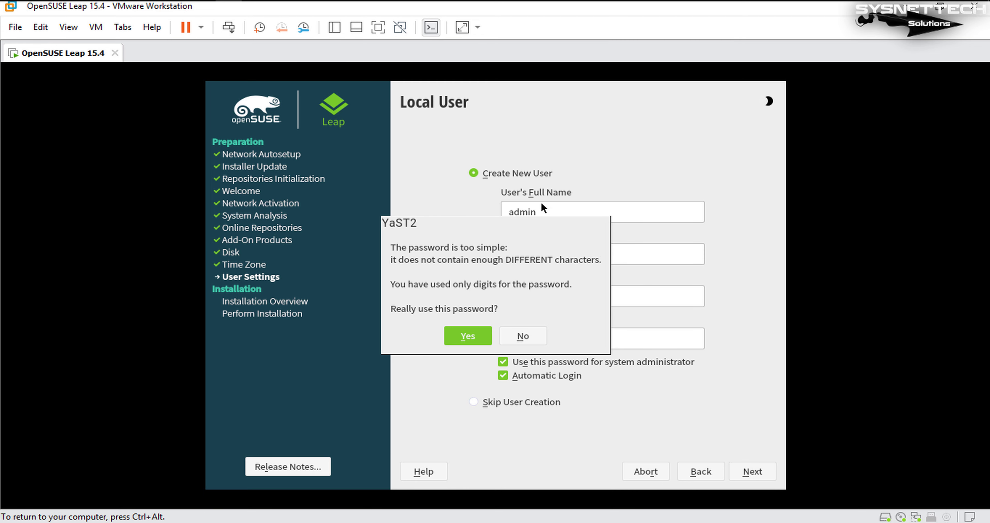
pyautogui.moveTo(541, 221); pyautogui.dragTo(394, 257)
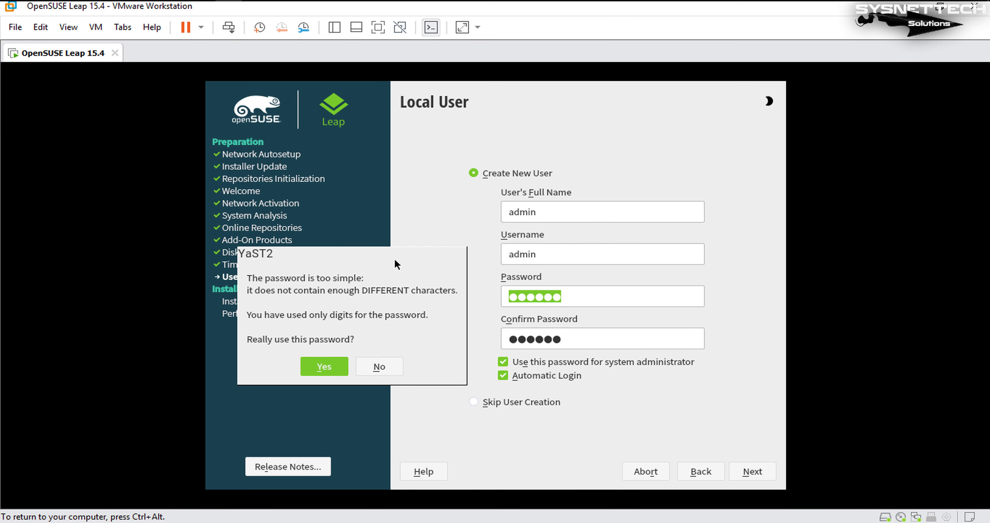
pyautogui.click(334, 363)
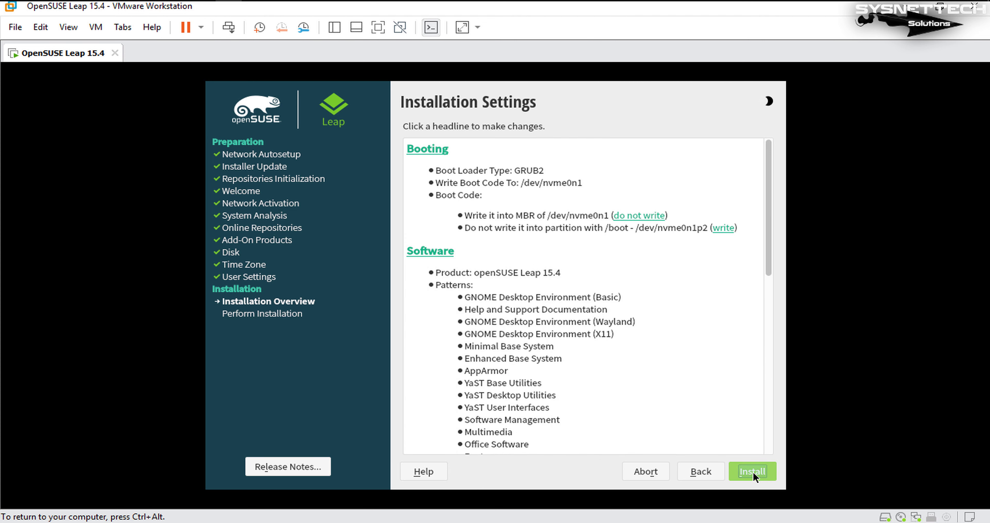
# Start the installation and confirm it in the Confirm Installation dialog
pyautogui.click(753, 471)
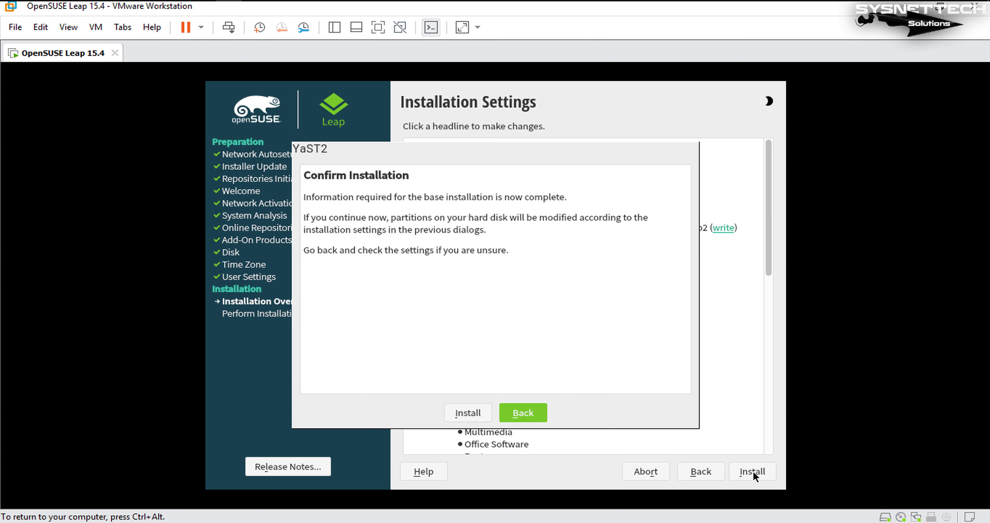
pyautogui.click(471, 412)
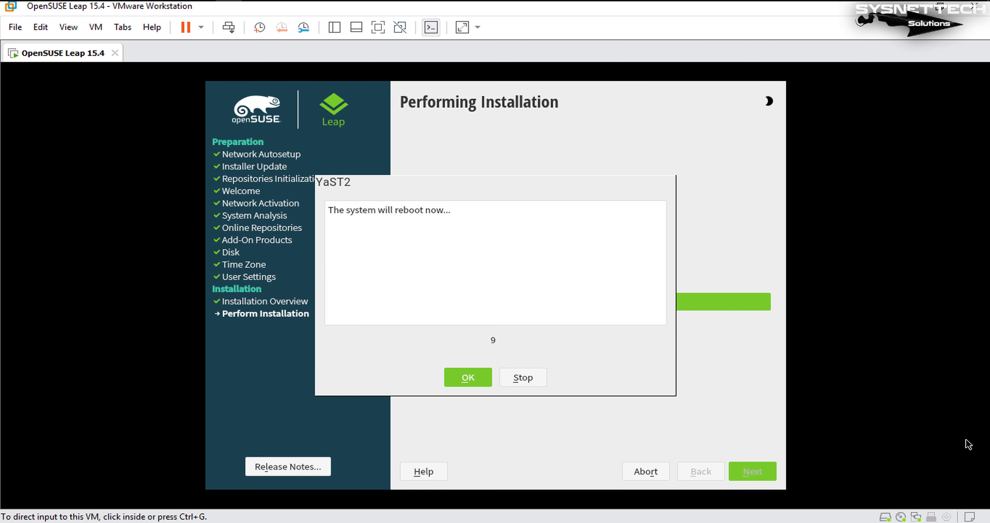
# Reboot now and boot the openSUSE Leap 15.4 GRUB entry
pyautogui.click(459, 374)
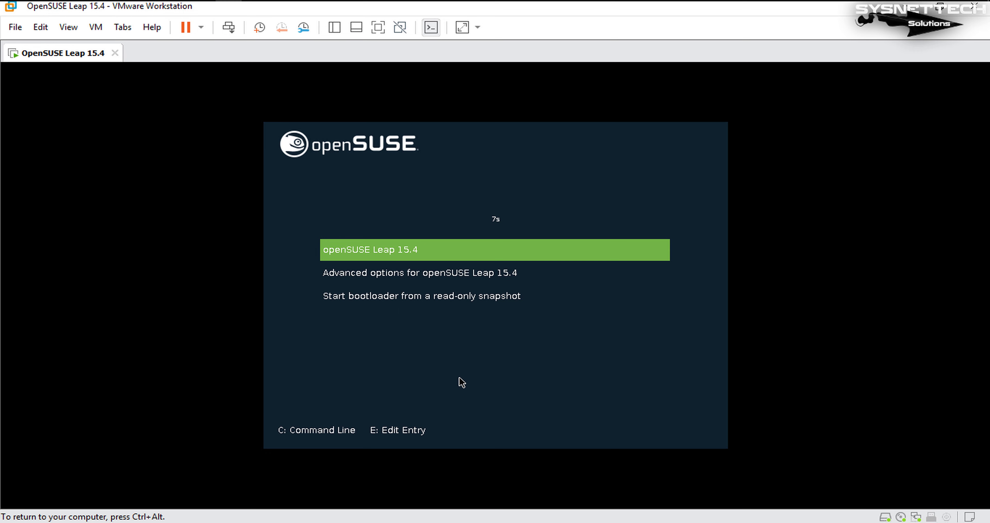
pyautogui.press('Return')
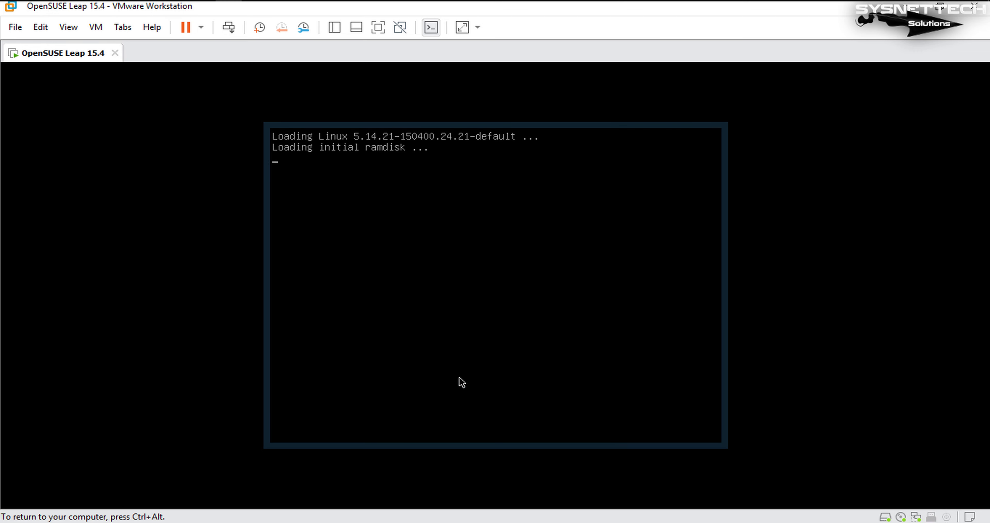
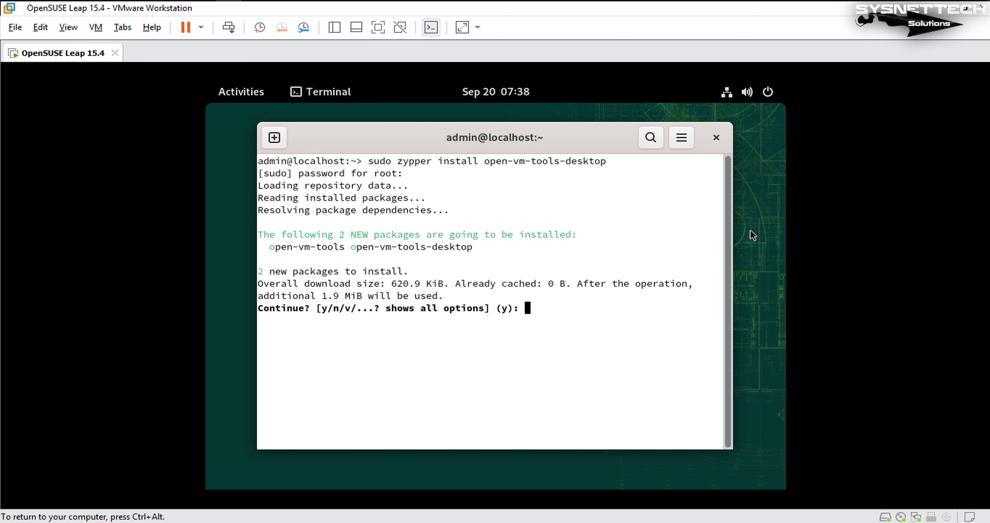
# Confirm the open-vm-tools package installation with y, then clear the terminal screen
pyautogui.write('y')
pyautogui.press('Return')
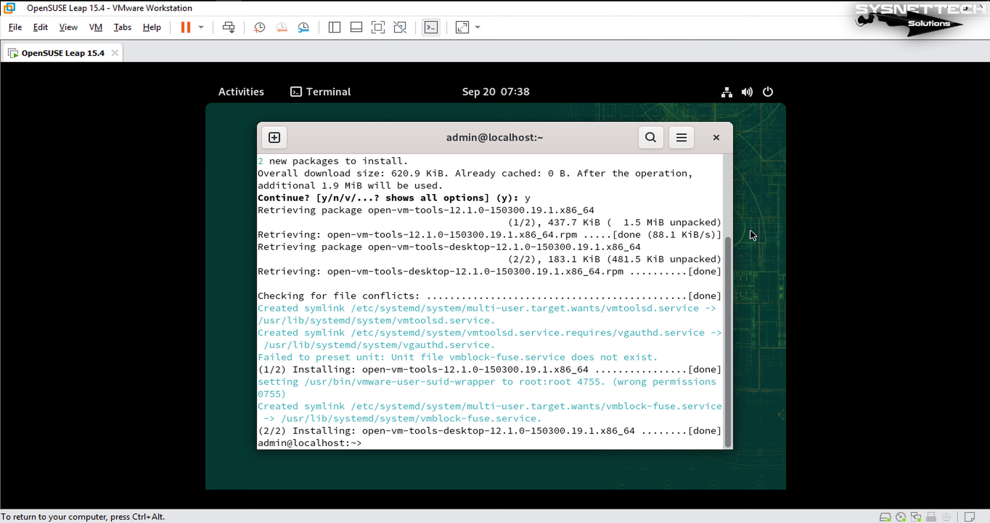
pyautogui.write('clea')
pyautogui.press('Return')
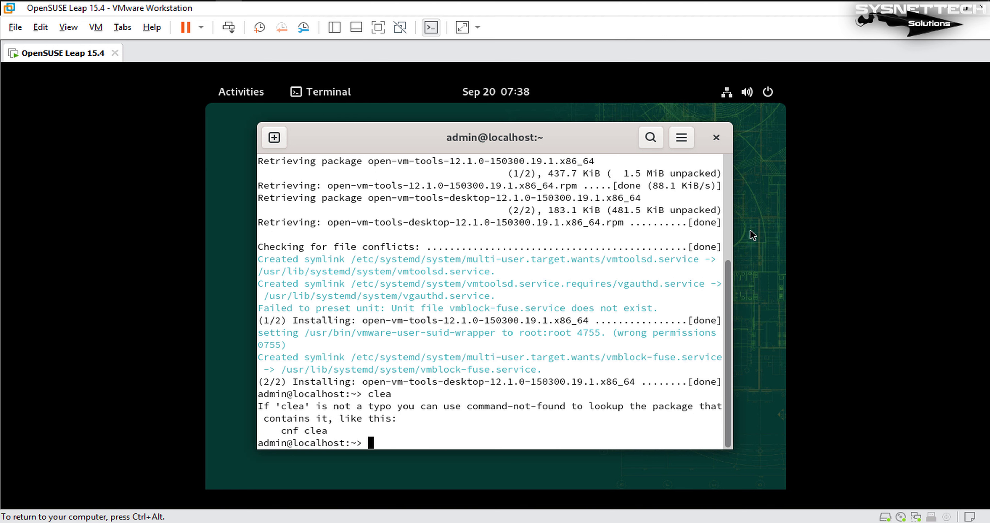
pyautogui.write('clear')
pyautogui.press('Return')
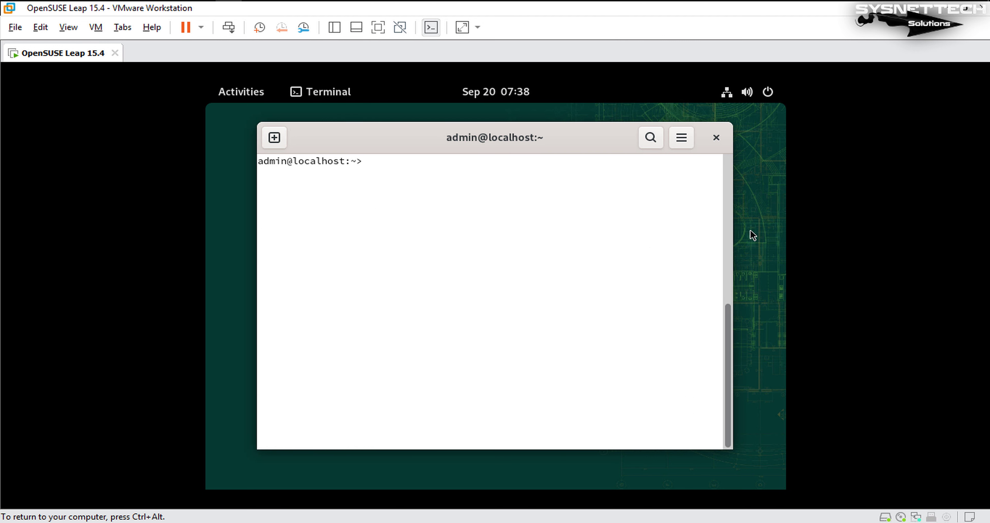
# Reboot the guest with sudo reboot and boot the default openSUSE entry at GRUB
pyautogui.write('sudo reboot')
pyautogui.press('Return')
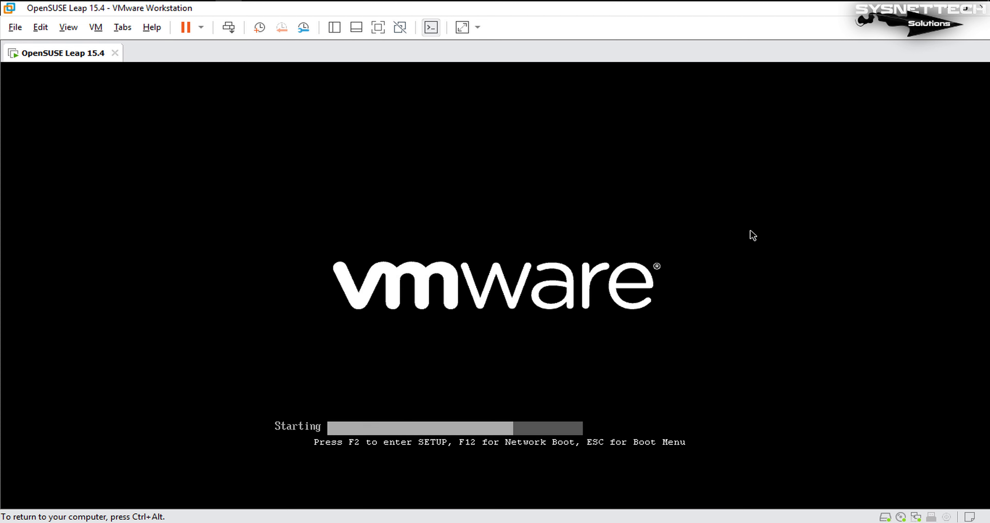
pyautogui.press('Return')
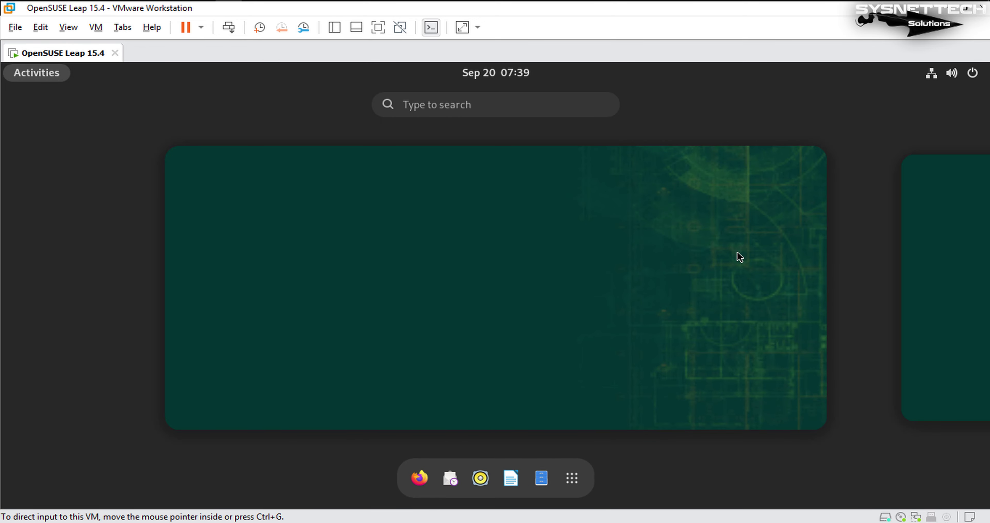
# Switch the VM to full screen, then exclusive mode, and release input back to the host
pyautogui.click(739, 256)
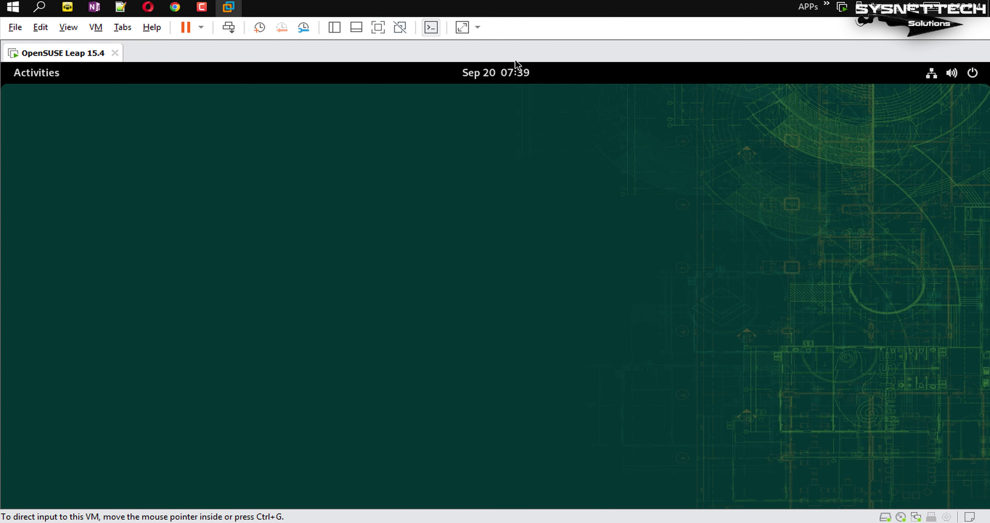
pyautogui.click(377, 27)
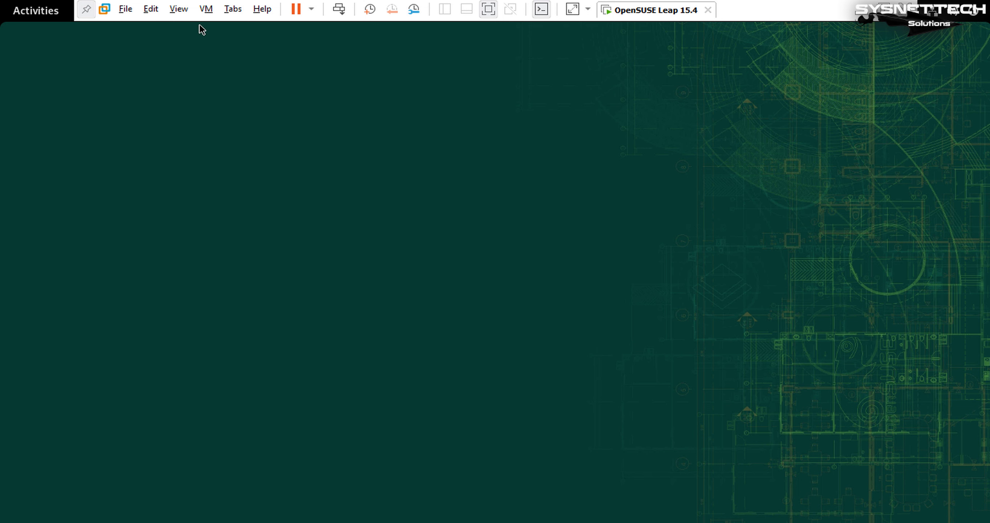
pyautogui.click(178, 8)
pyautogui.click(203, 41)
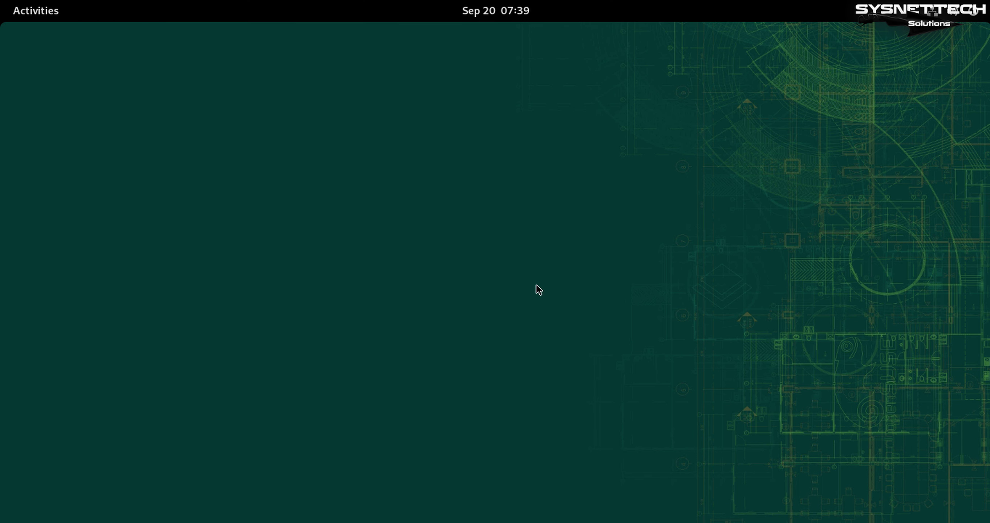
pyautogui.press('super')
pyautogui.press('super')
pyautogui.hotkey('ctrl', 'alt')
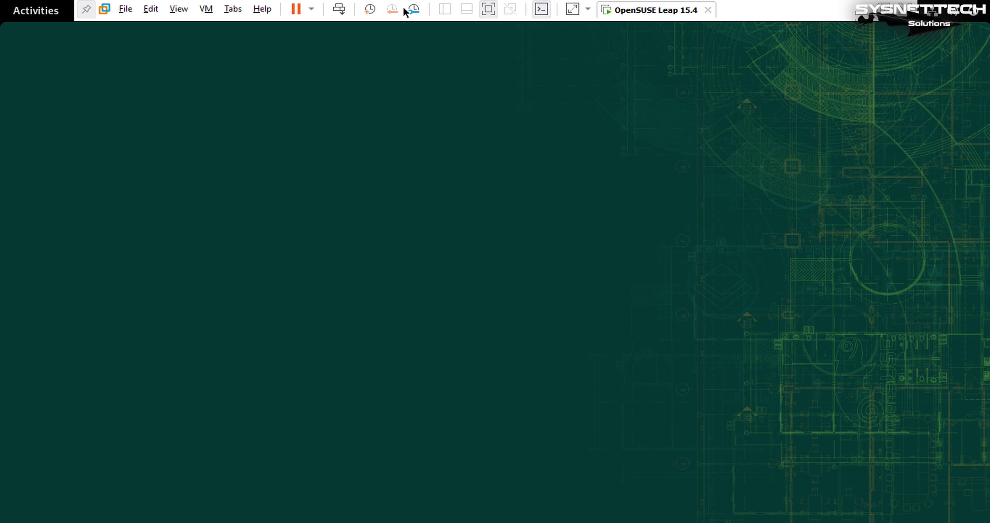
# Exit full screen and shrink the VMware window, placing it toward the right
pyautogui.click(487, 9)
pyautogui.press('super+Down')
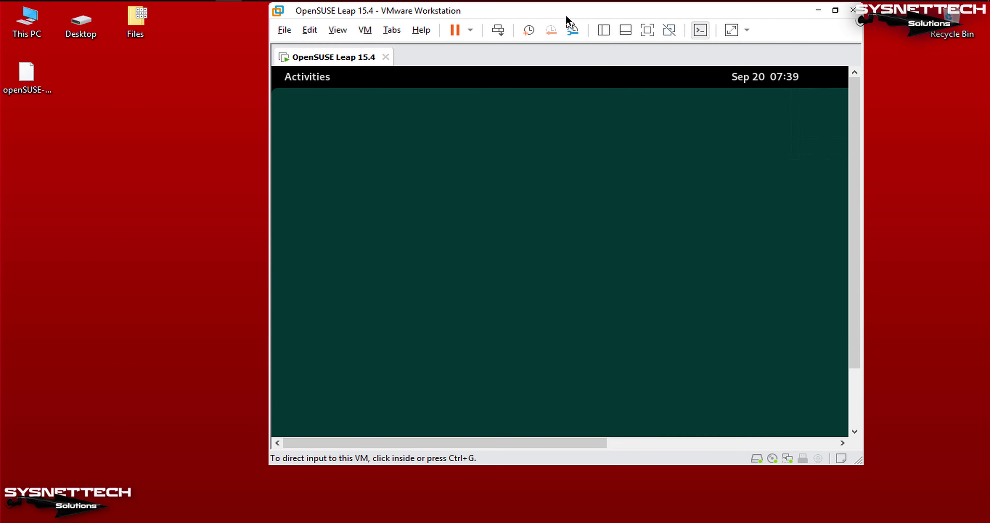
pyautogui.moveTo(863, 475); pyautogui.dragTo(830, 464)
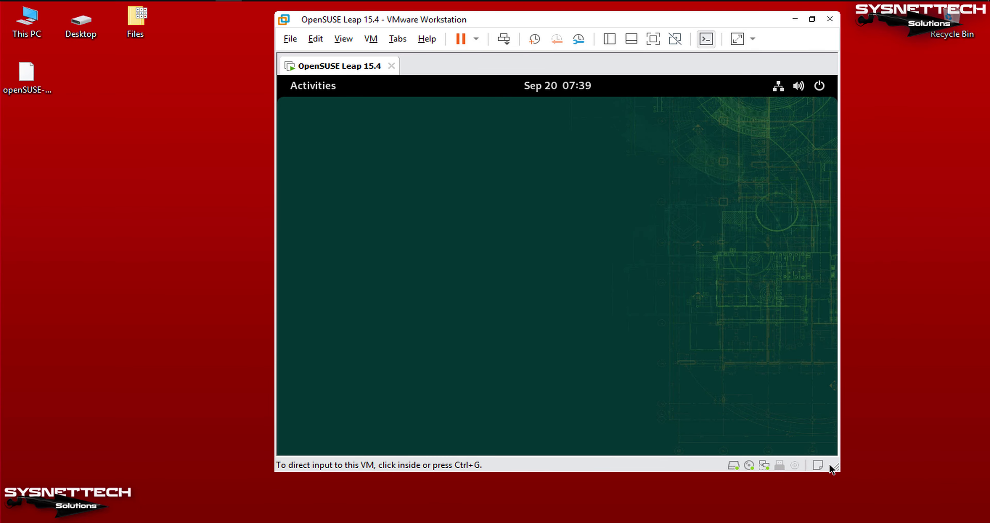
pyautogui.moveTo(639, 21); pyautogui.dragTo(679, 17)
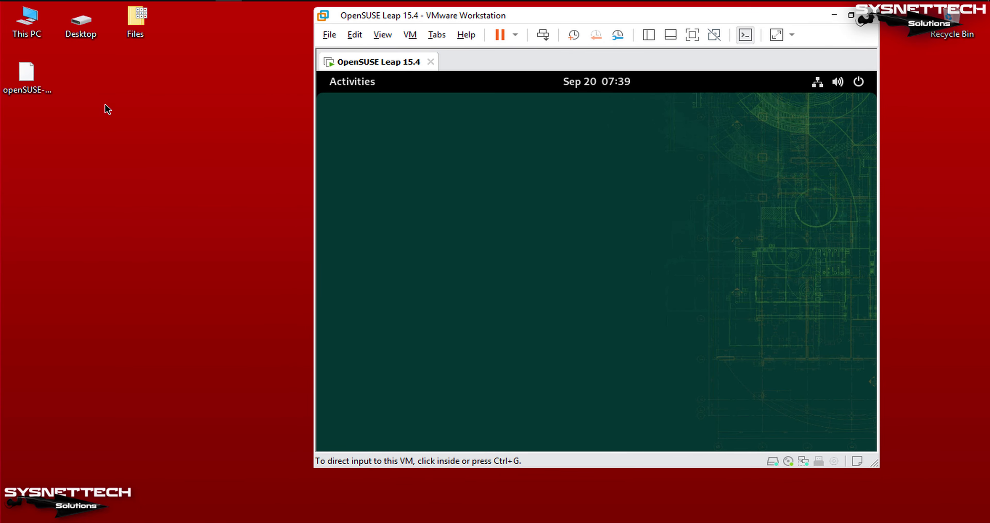
# Create a New Text Document on the host desktop and open the guest's Documents folder in Files
pyautogui.rightClick(187, 247)
pyautogui.moveTo(189, 176)
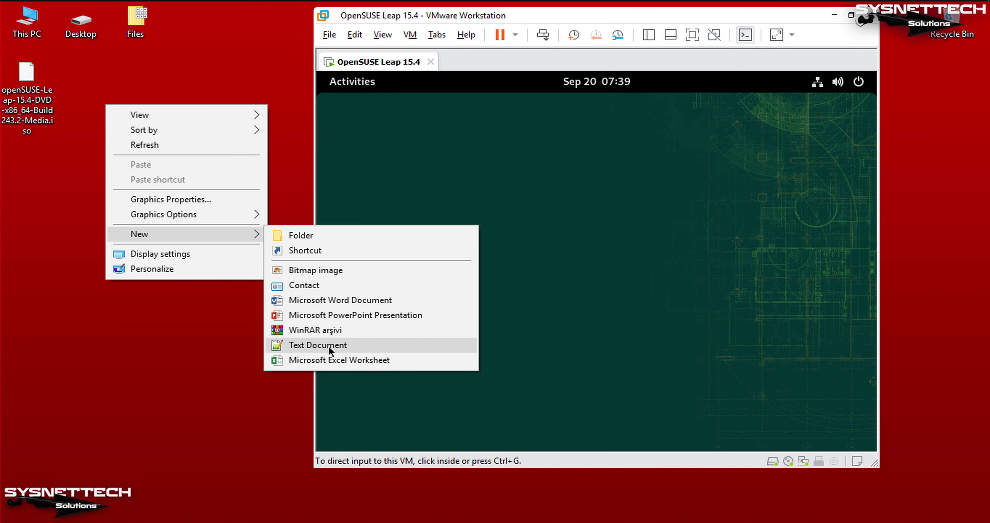
pyautogui.click(334, 344)
pyautogui.click(473, 252)
pyautogui.press('super')
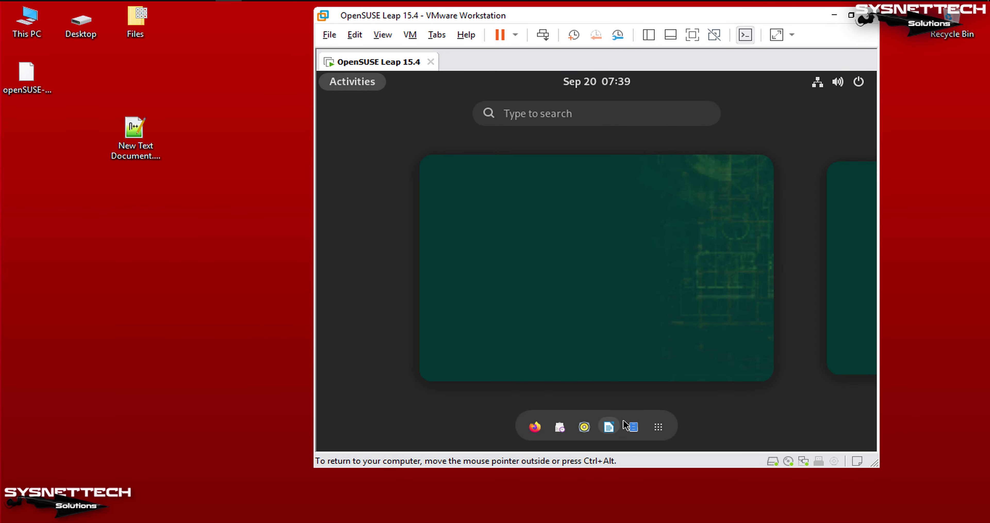
pyautogui.click(630, 426)
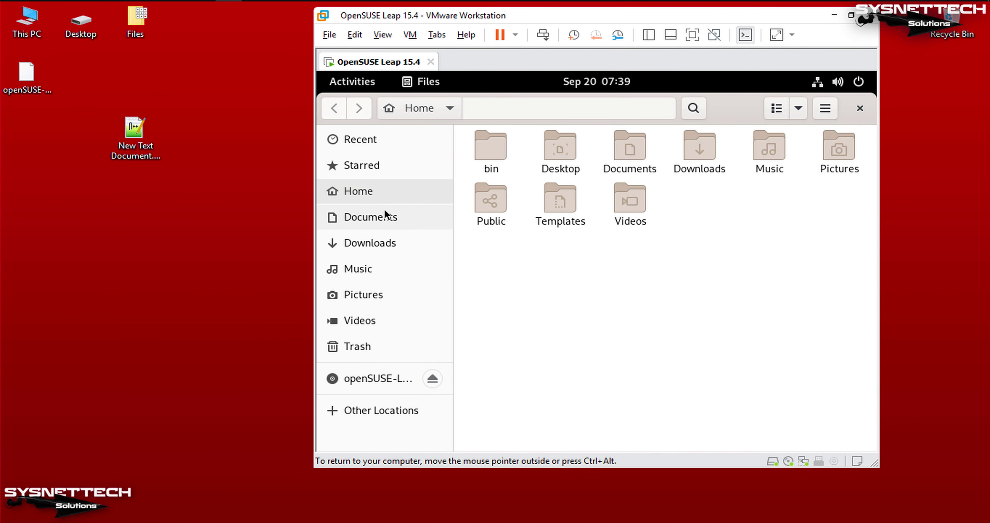
pyautogui.click(386, 219)
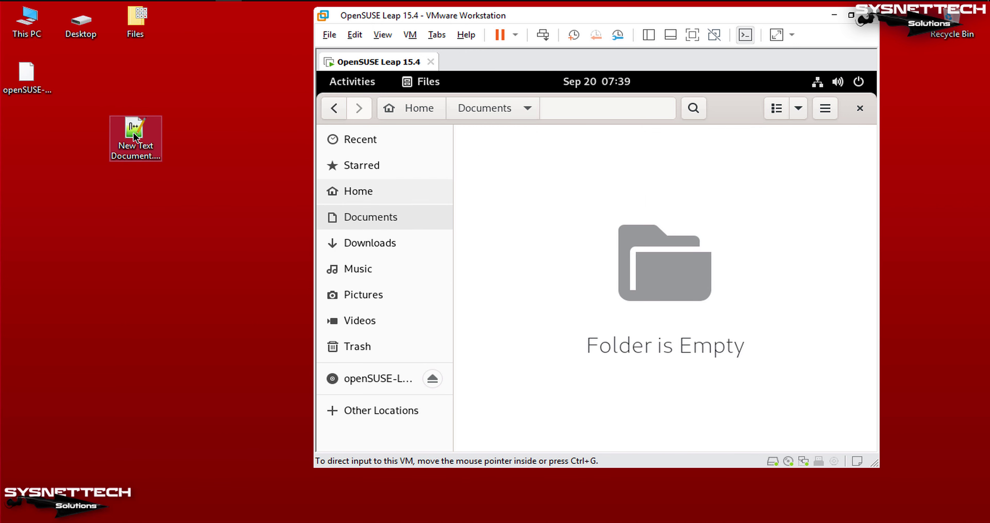
# Drag New Text Document.txt from the host desktop into the guest's Documents folder
pyautogui.press('super+Down')
pyautogui.moveTo(135, 133); pyautogui.dragTo(415, 164)
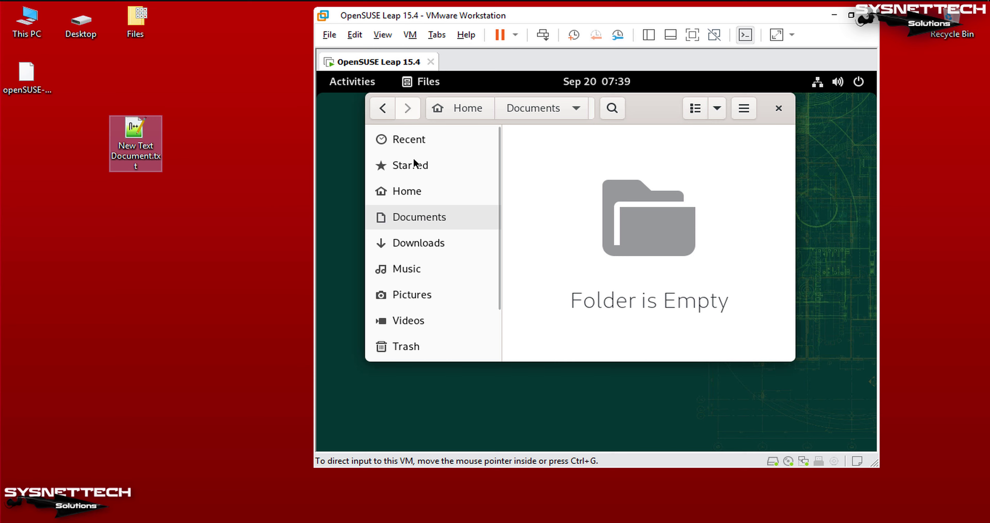
pyautogui.doubleClick(660, 110)
pyautogui.moveTo(135, 133); pyautogui.dragTo(518, 189)
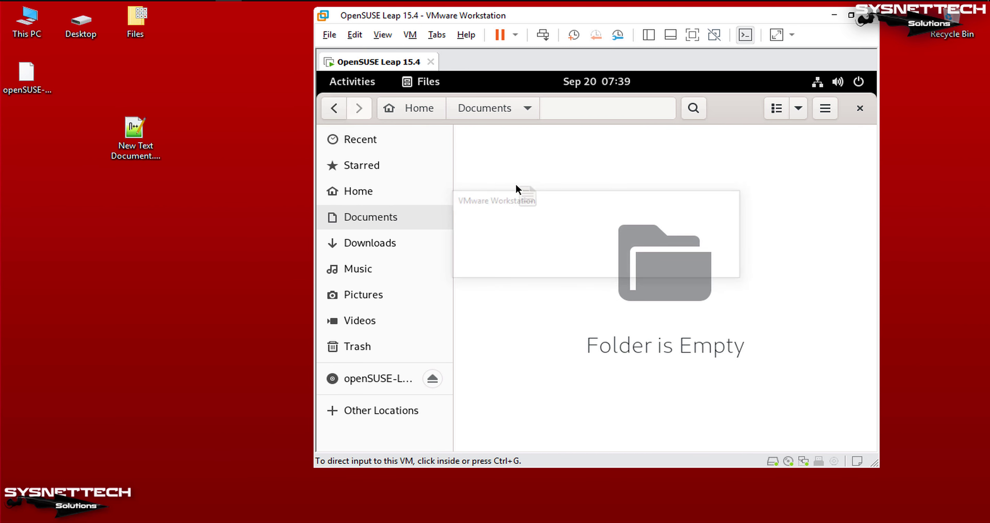
pyautogui.click(542, 238)
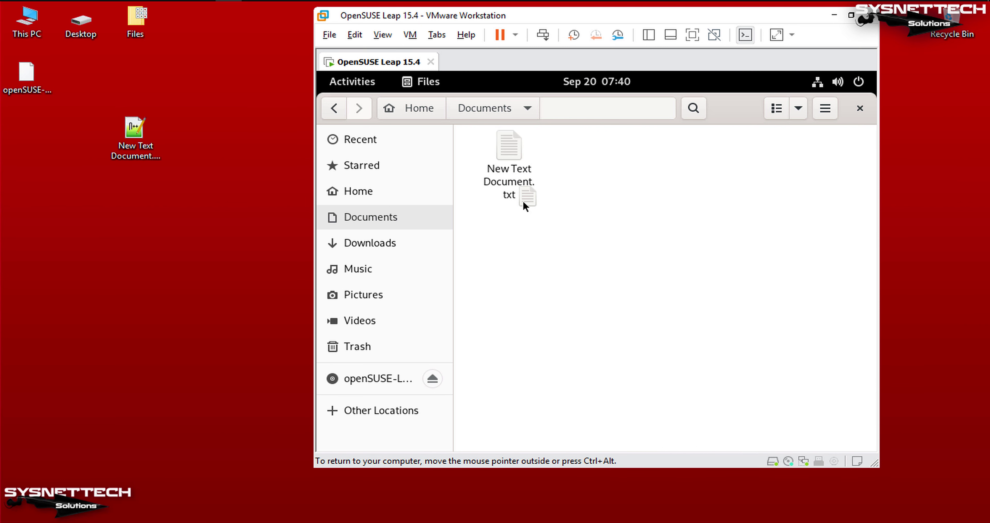
pyautogui.moveTo(505, 163); pyautogui.dragTo(547, 187)
pyautogui.click(547, 187)
pyautogui.click(508, 148)
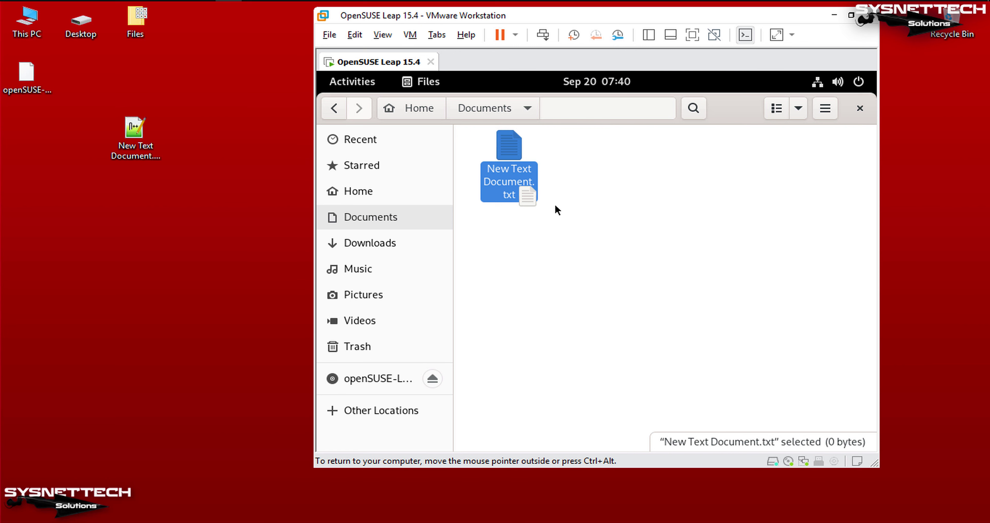
# Write 'test' into New Text Document.txt in Text Editor, save it, and close the editor
pyautogui.doubleClick(505, 155)
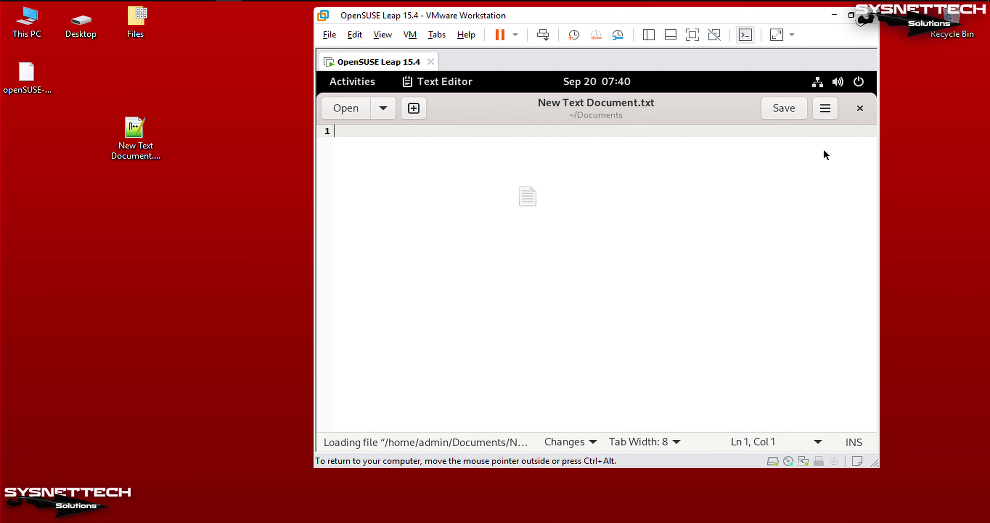
pyautogui.write('test')
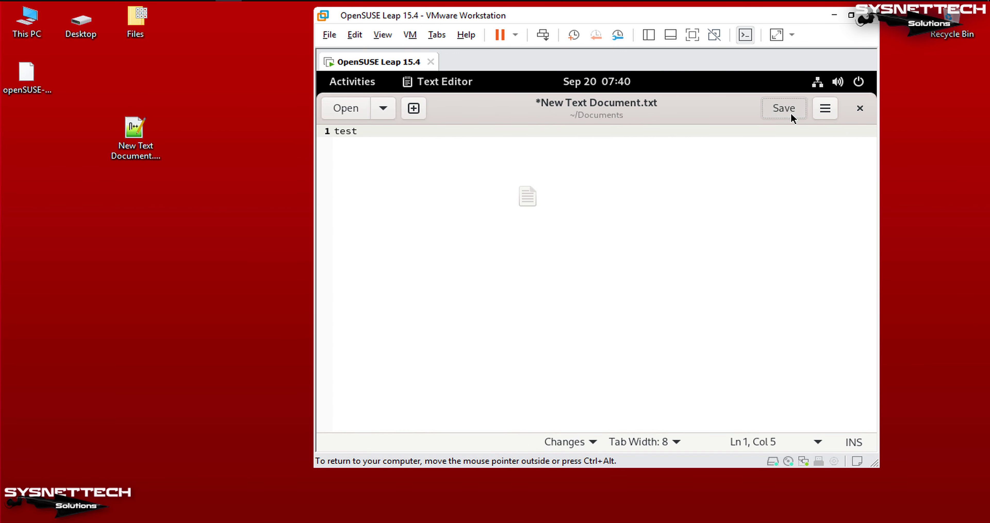
pyautogui.click(784, 110)
pyautogui.click(860, 108)
pyautogui.moveTo(509, 154); pyautogui.dragTo(480, 131)
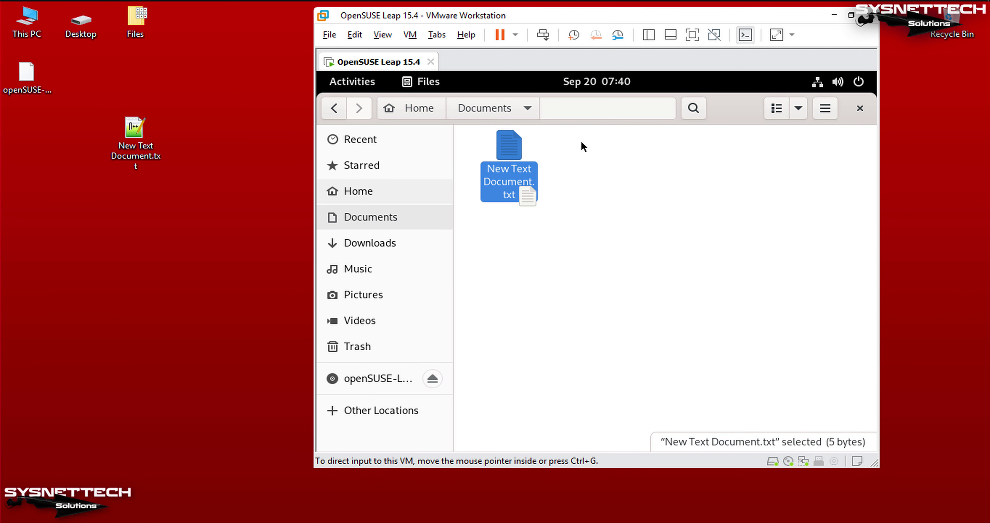
# Copy the edited file from the guest onto the host desktop, replacing the existing one
pyautogui.rightClick(512, 151)
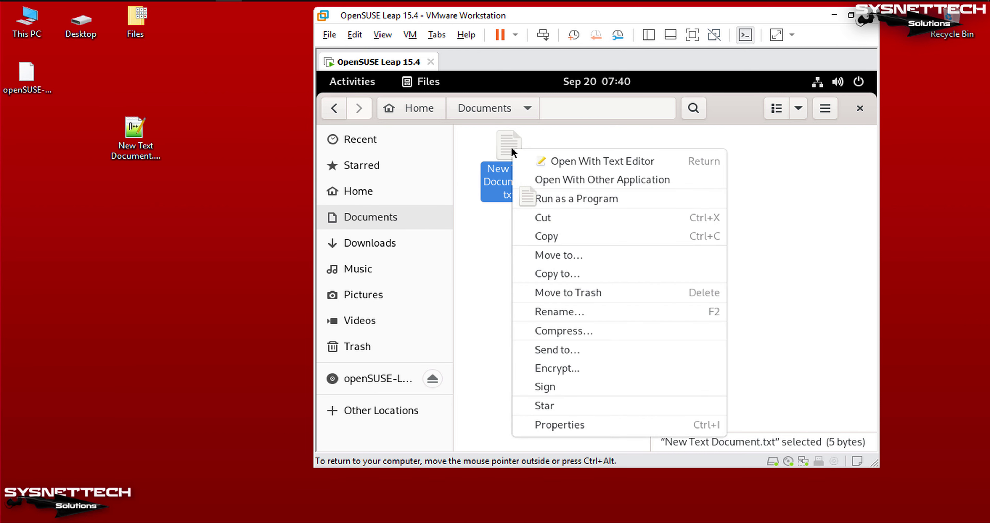
pyautogui.click(581, 236)
pyautogui.rightClick(221, 206)
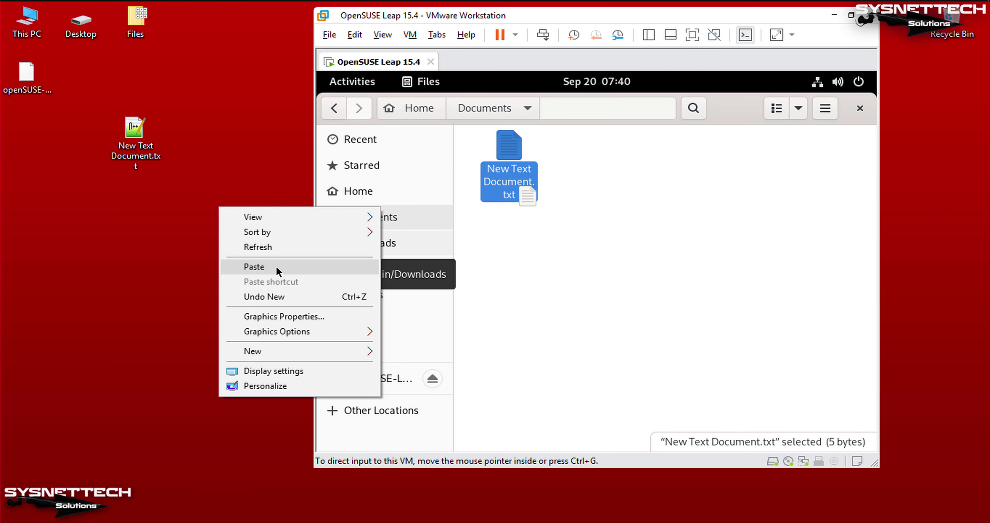
pyautogui.click(278, 267)
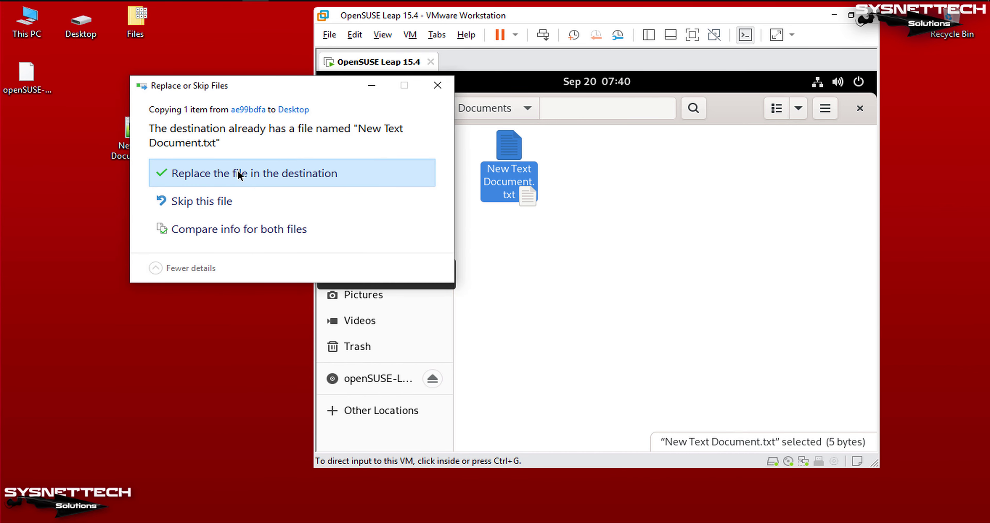
pyautogui.click(239, 171)
pyautogui.moveTo(250, 188); pyautogui.dragTo(194, 187)
# Verify the host copy reads 'test' in Notepad, delete it, and close the guest Files window
pyautogui.rightClick(193, 186)
pyautogui.moveTo(274, 273)
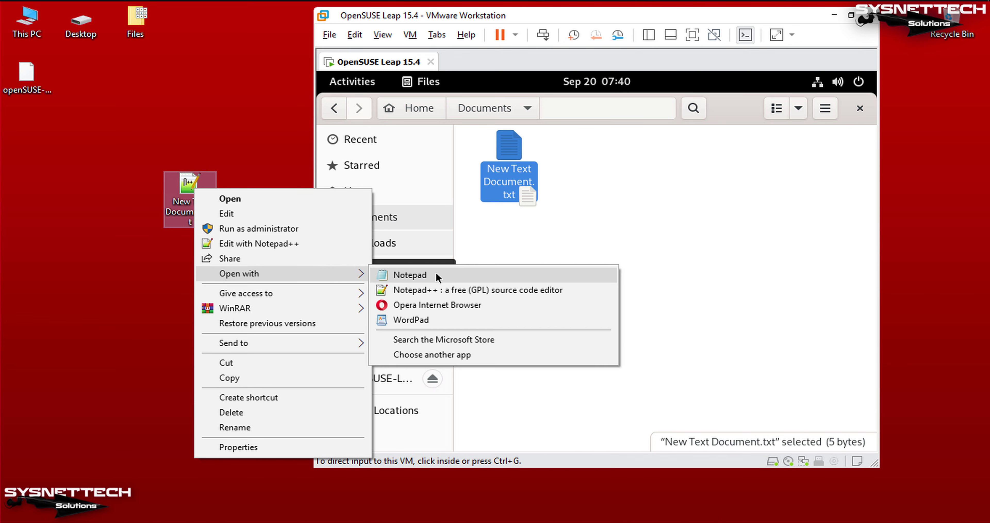
pyautogui.click(438, 278)
pyautogui.hotkey('ctrl', 'a')
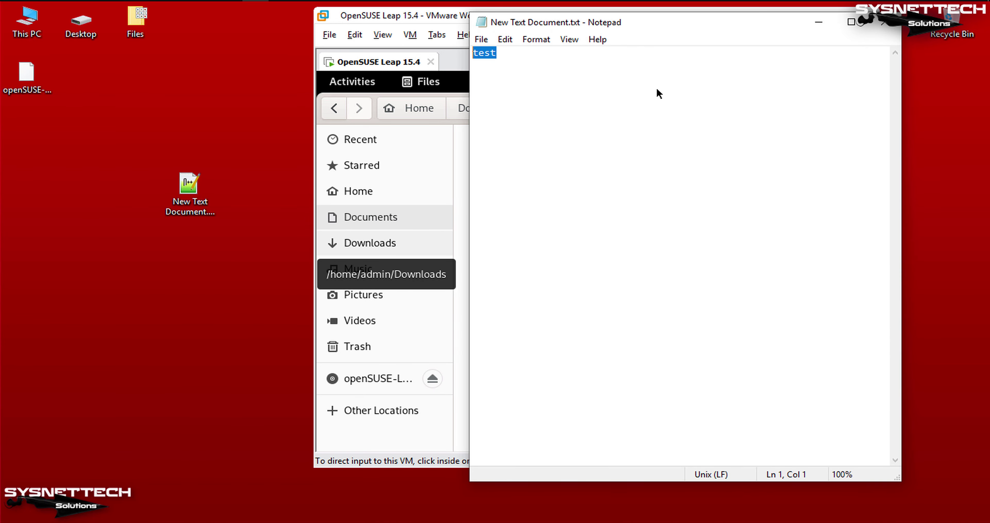
pyautogui.click(884, 22)
pyautogui.click(189, 185)
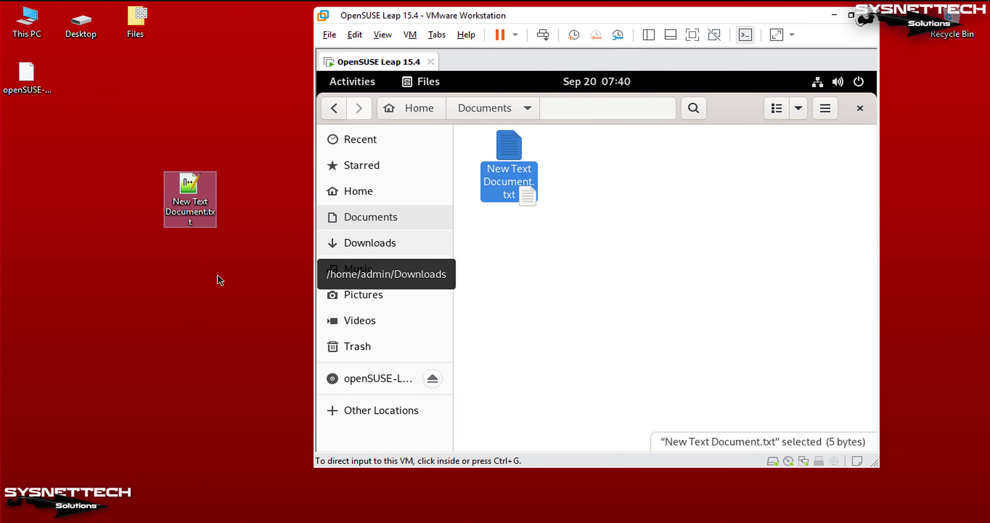
pyautogui.press('Delete')
pyautogui.press('Delete')
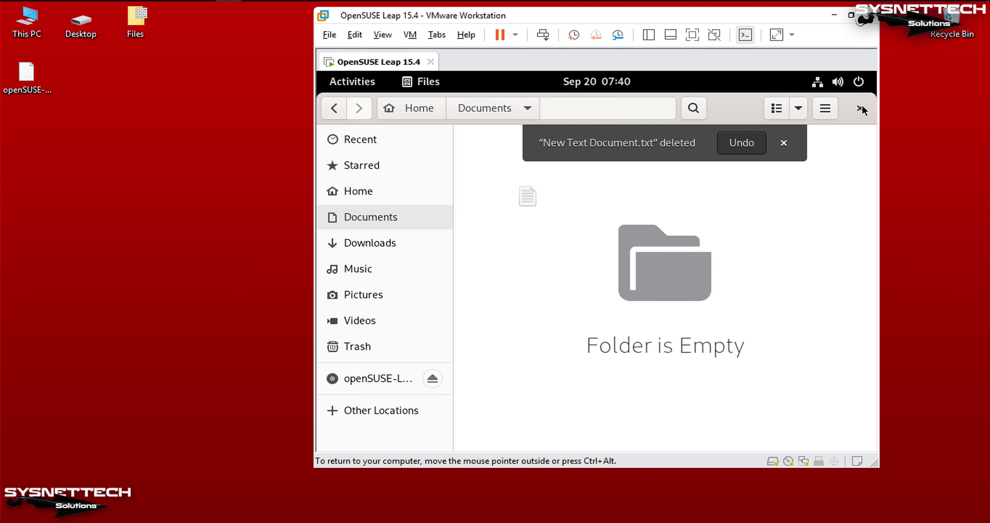
pyautogui.click(861, 109)
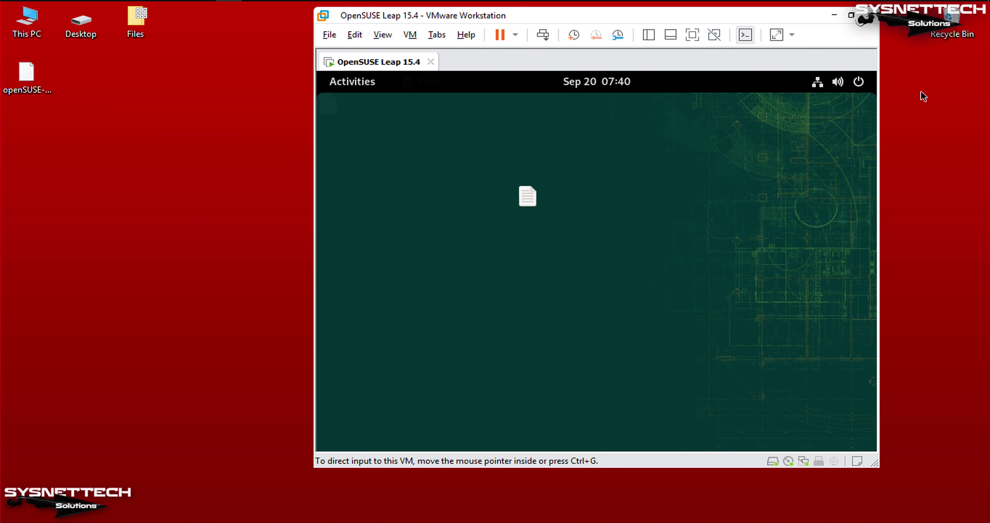
# In VM Settings > Options > Shared Folders, set folder sharing to Always enabled
pyautogui.click(851, 17)
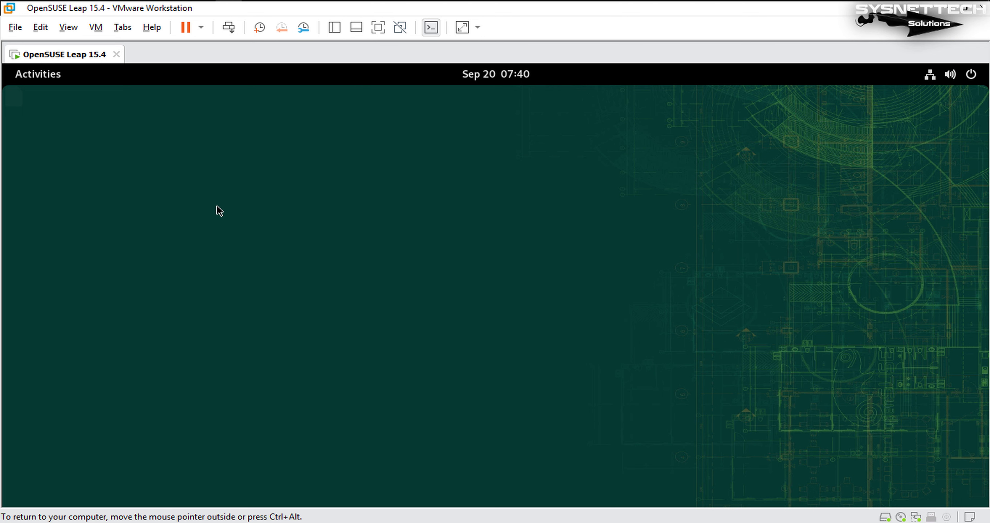
pyautogui.click(92, 26)
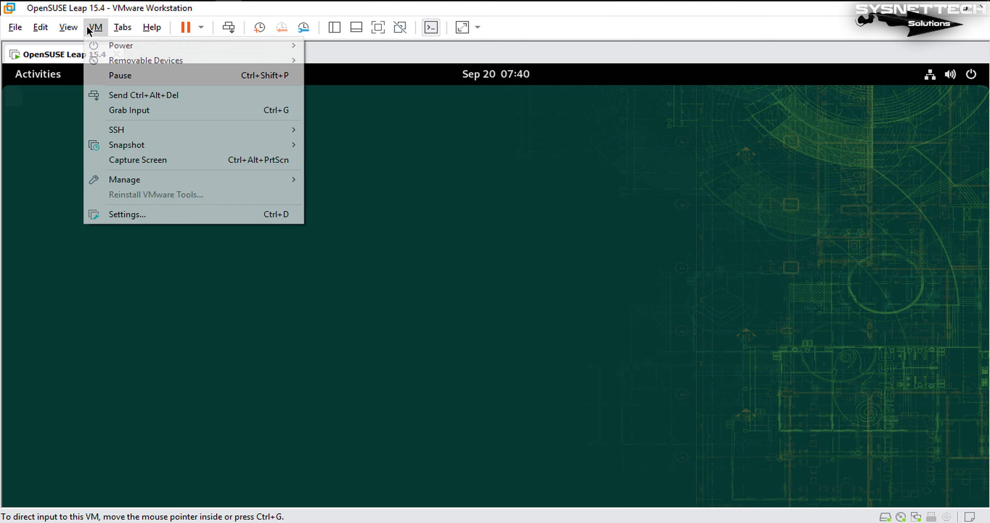
pyautogui.click(168, 216)
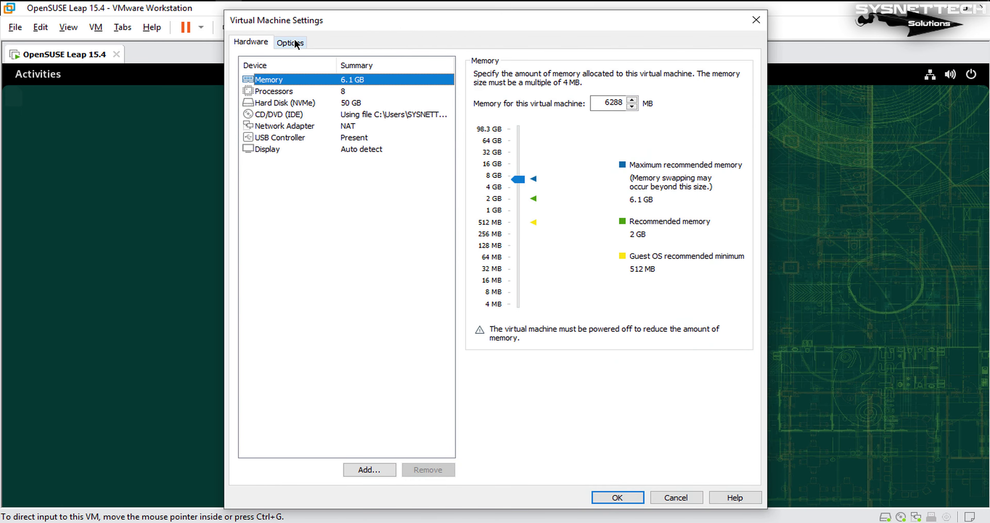
pyautogui.moveTo(352, 29); pyautogui.dragTo(426, 24)
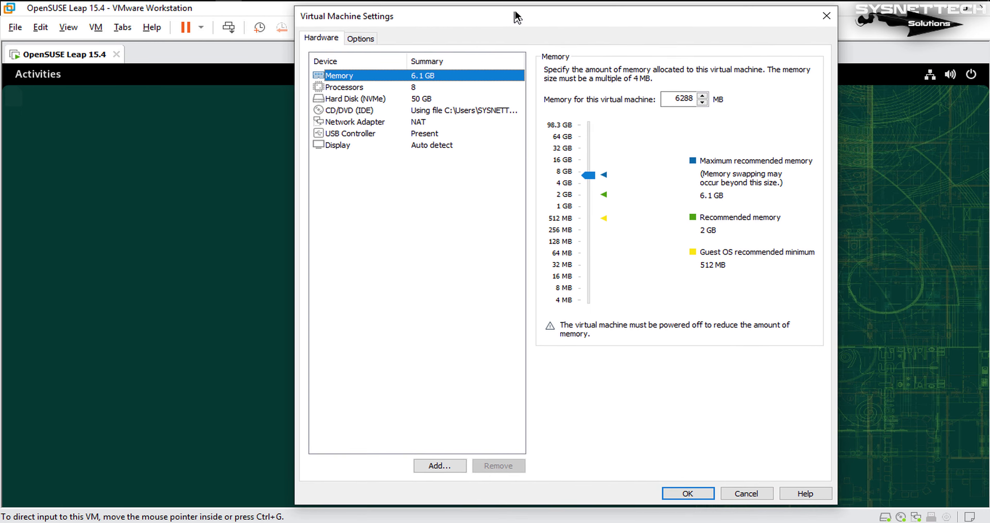
pyautogui.click(365, 39)
pyautogui.click(354, 98)
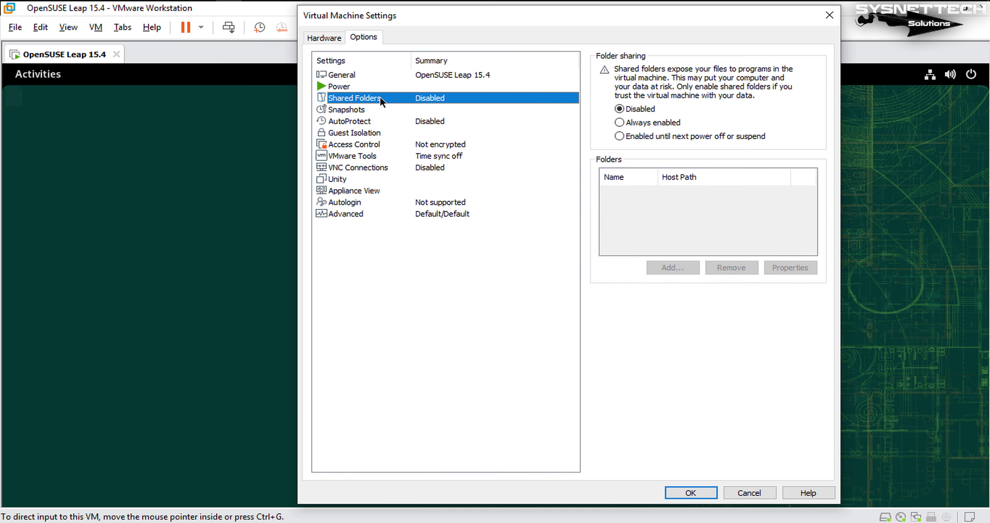
pyautogui.click(619, 123)
# Start adding a shared folder and create a new Desktop folder named SUSESharedFolder
pyautogui.click(671, 267)
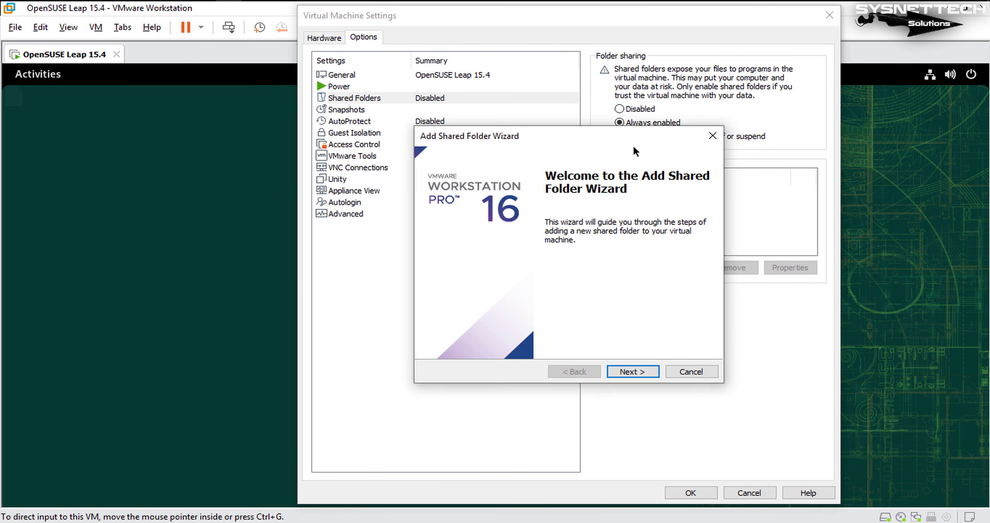
pyautogui.moveTo(633, 138); pyautogui.dragTo(530, 236)
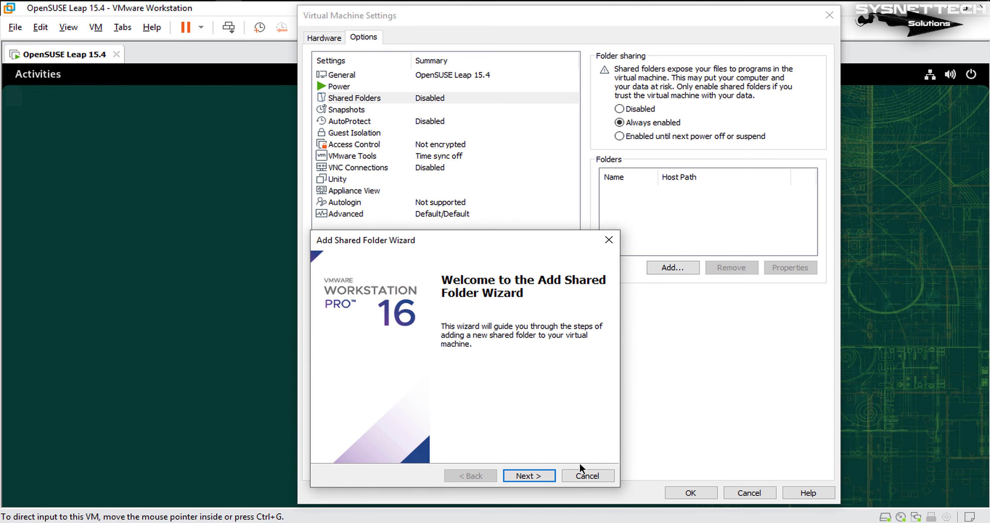
pyautogui.click(551, 476)
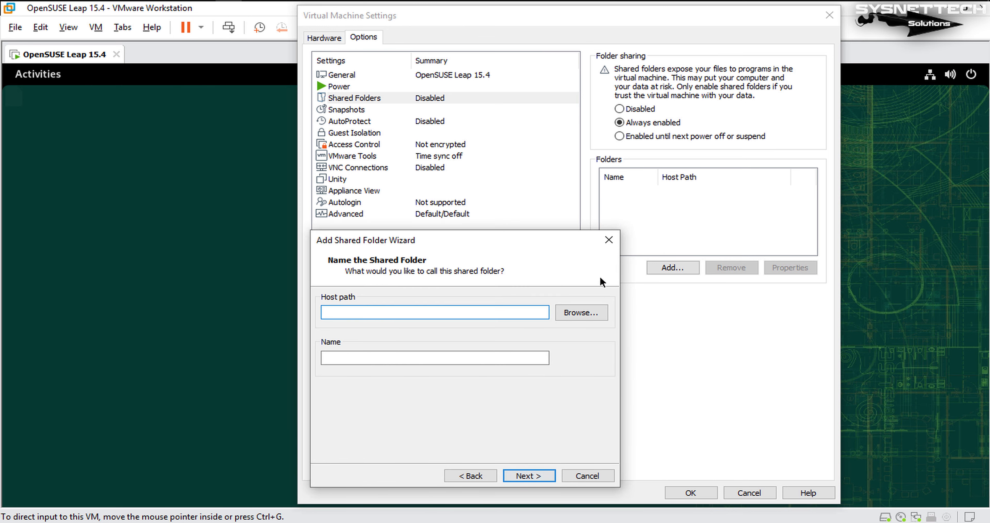
pyautogui.click(594, 314)
pyautogui.moveTo(562, 163); pyautogui.dragTo(799, 183)
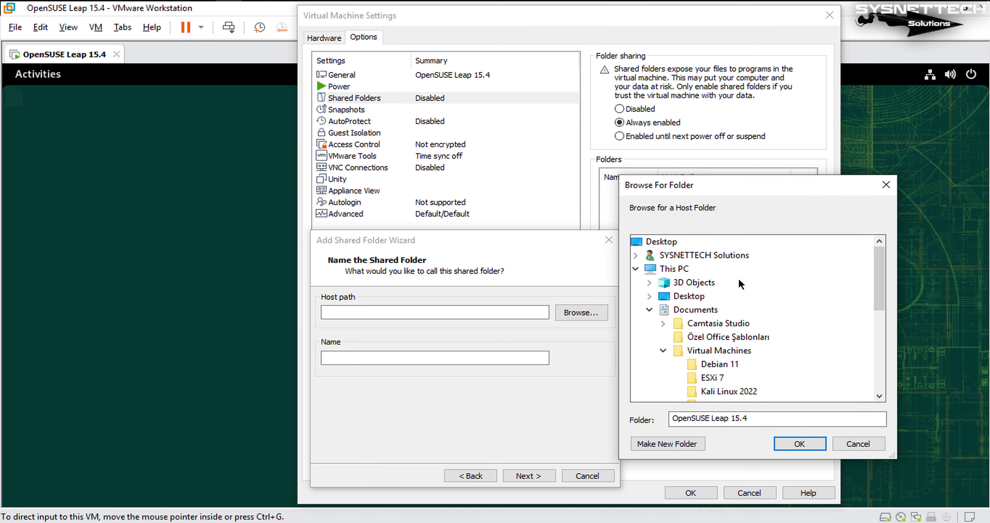
pyautogui.click(692, 296)
pyautogui.click(650, 336)
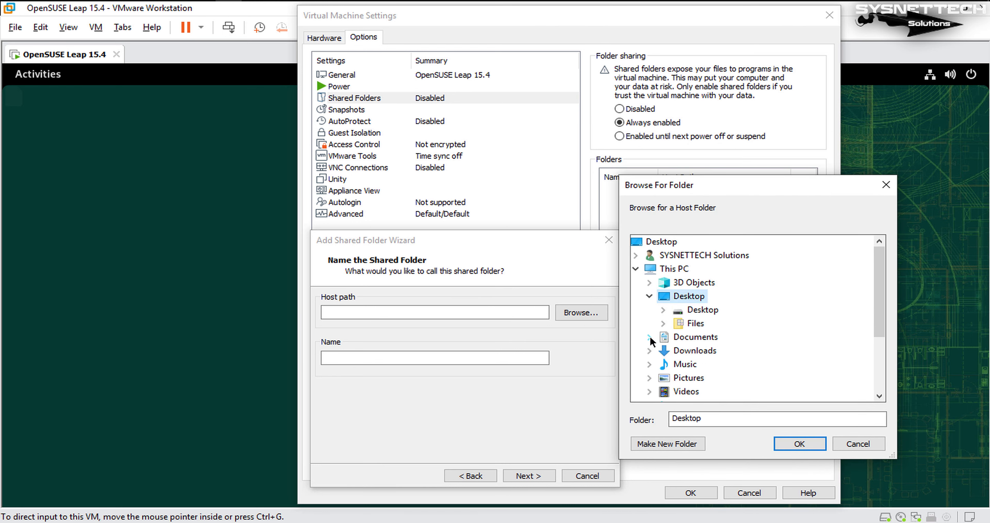
pyautogui.click(686, 443)
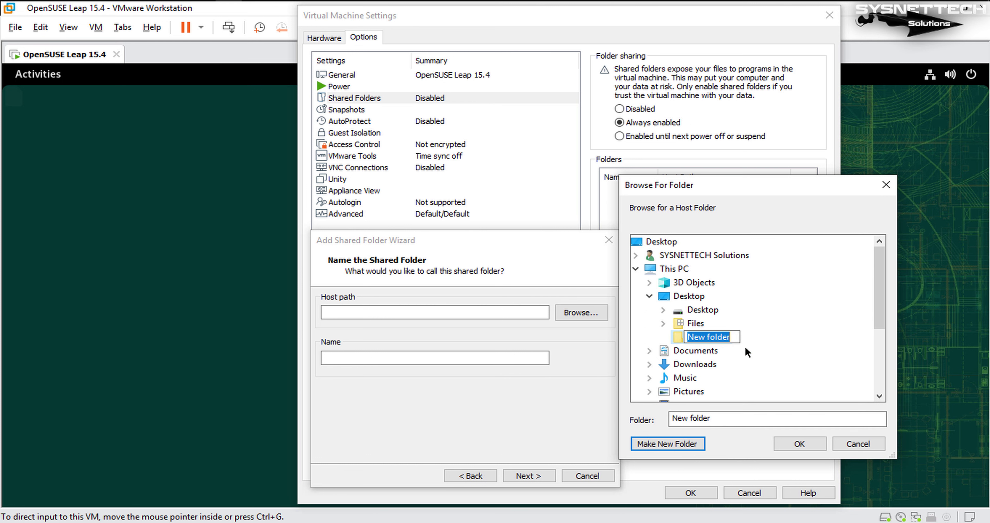
pyautogui.write('SUSEShare')
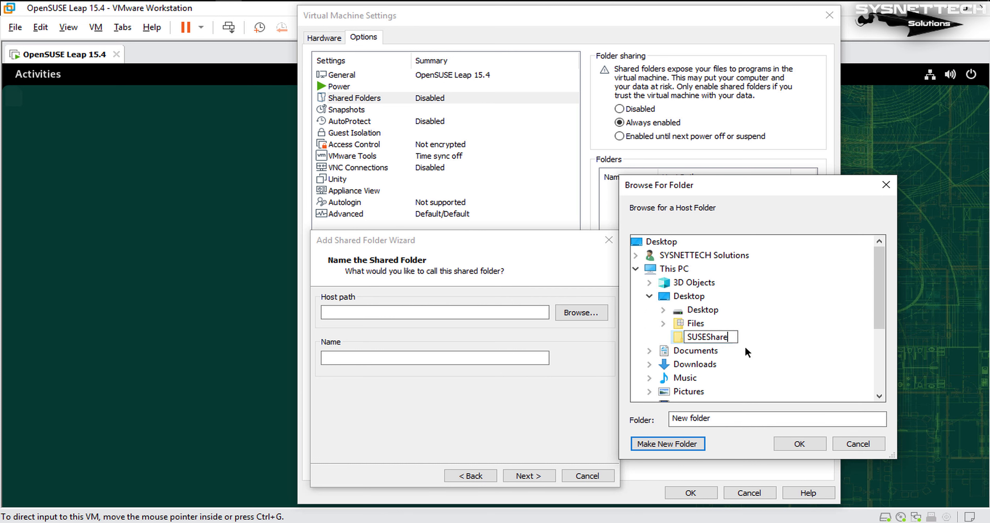
pyautogui.write('dFolder')
pyautogui.press('Return')
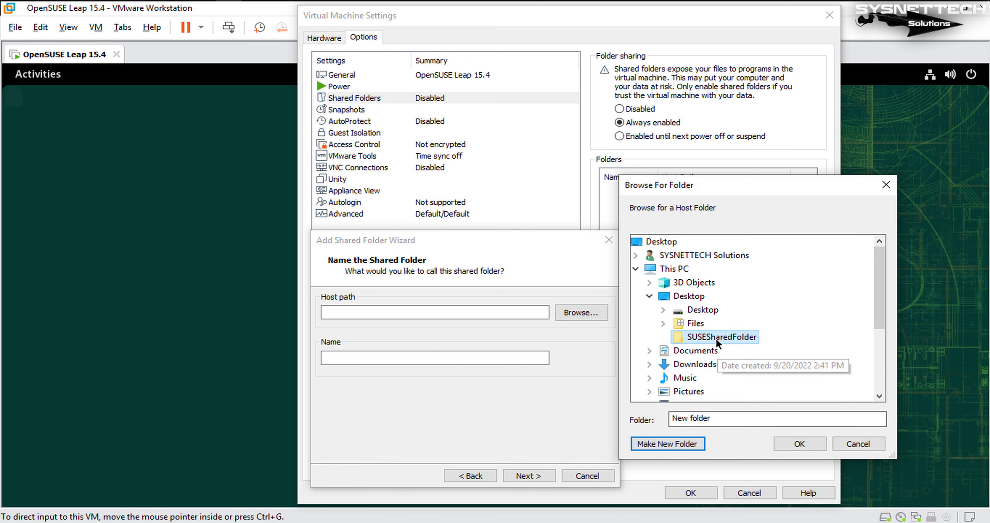
# Use SUSESharedFolder as the host path, finish the wizard, and save the settings
pyautogui.click(722, 340)
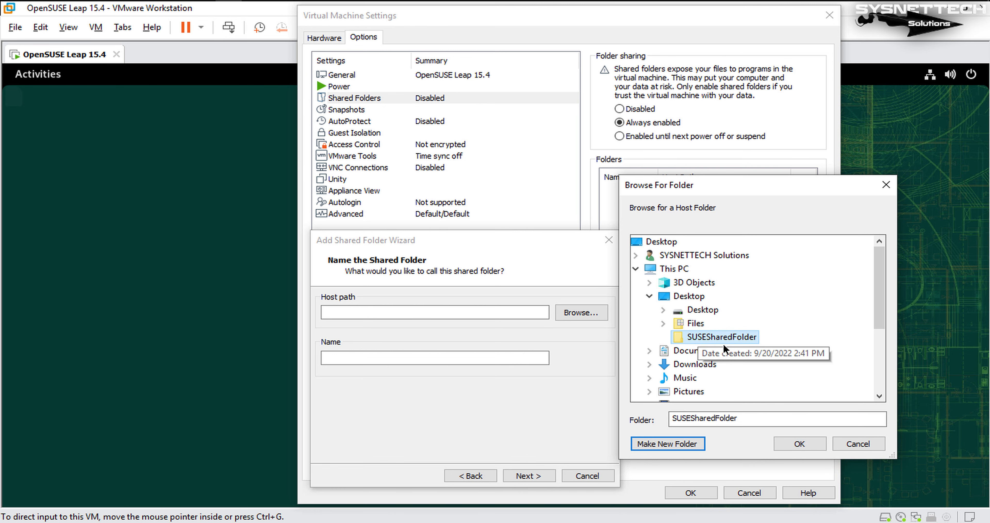
pyautogui.click(807, 445)
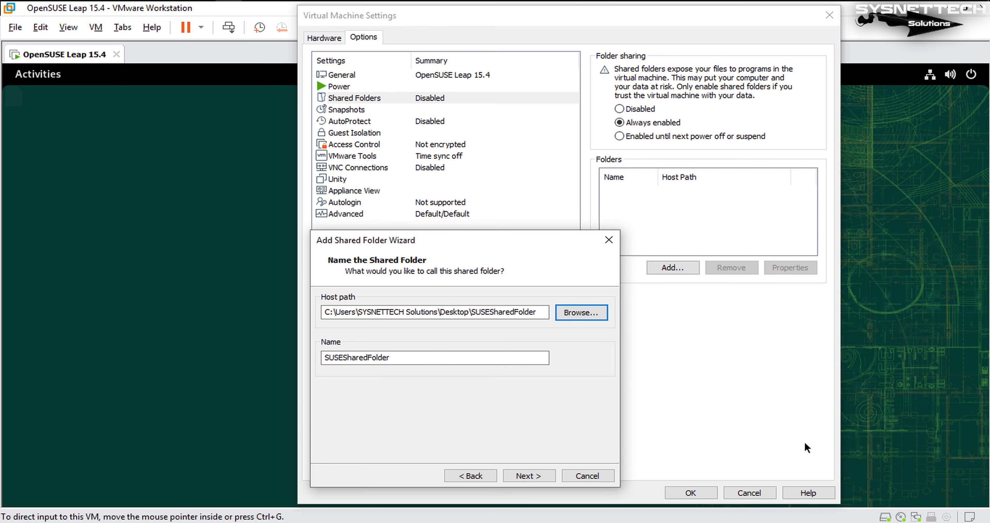
pyautogui.click(536, 477)
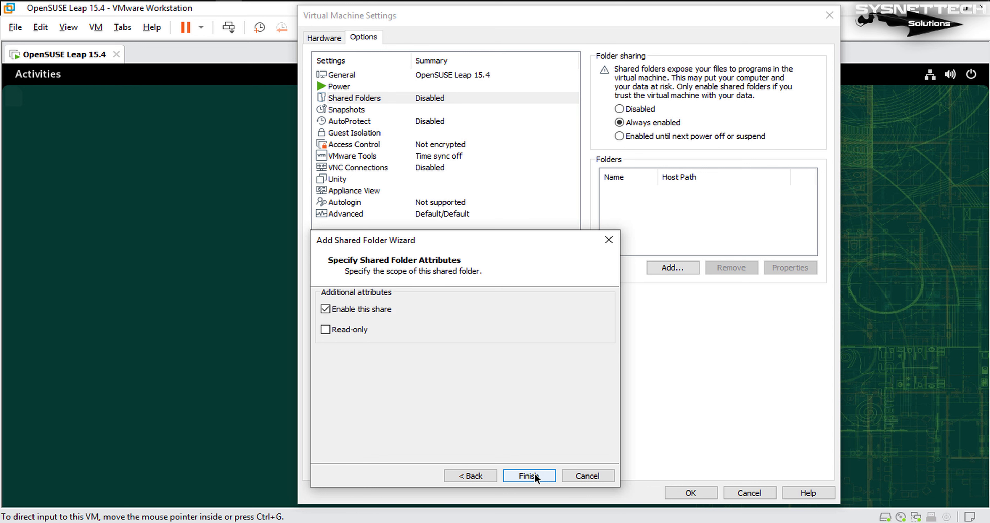
pyautogui.click(535, 475)
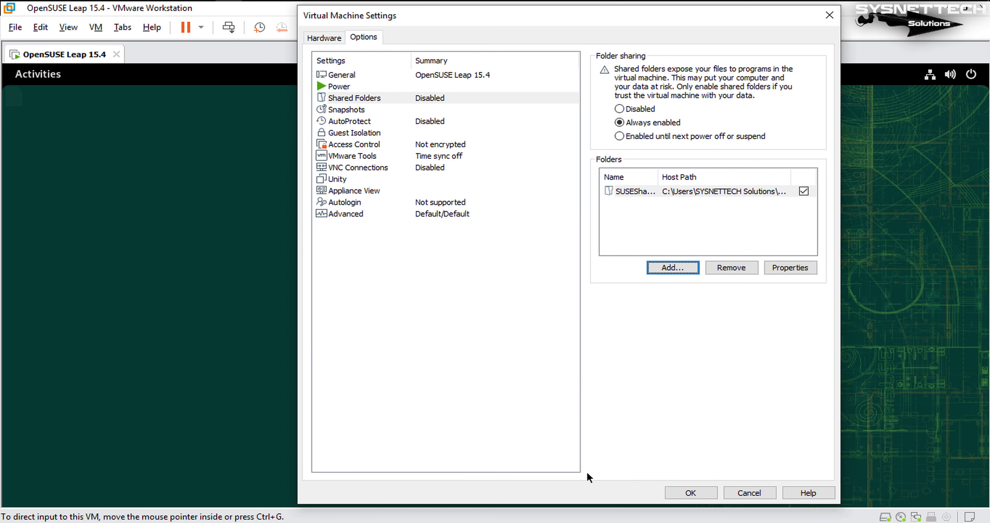
pyautogui.click(692, 492)
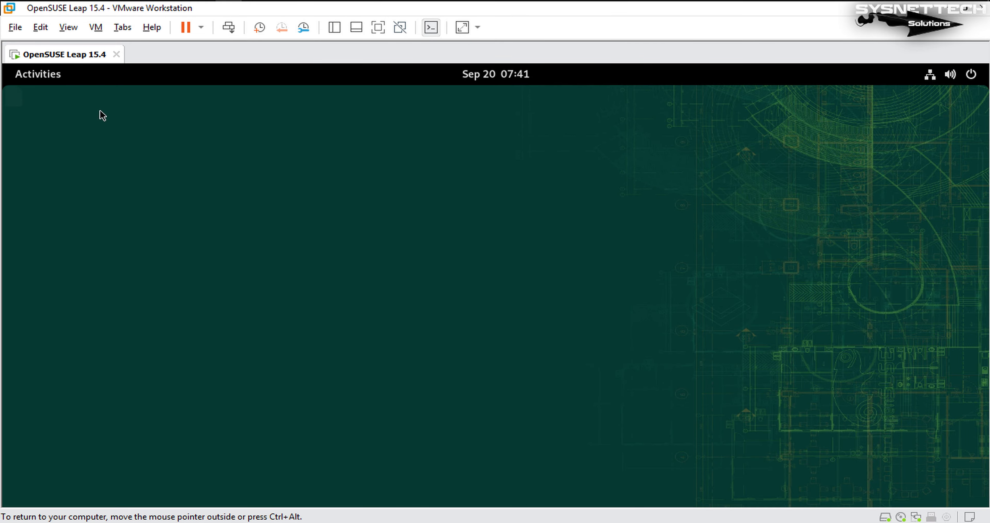
# Open Files in the guest, eject the install disc, and browse to /mnt/hgfs/SUSESharedFolder
pyautogui.click(59, 81)
pyautogui.click(546, 481)
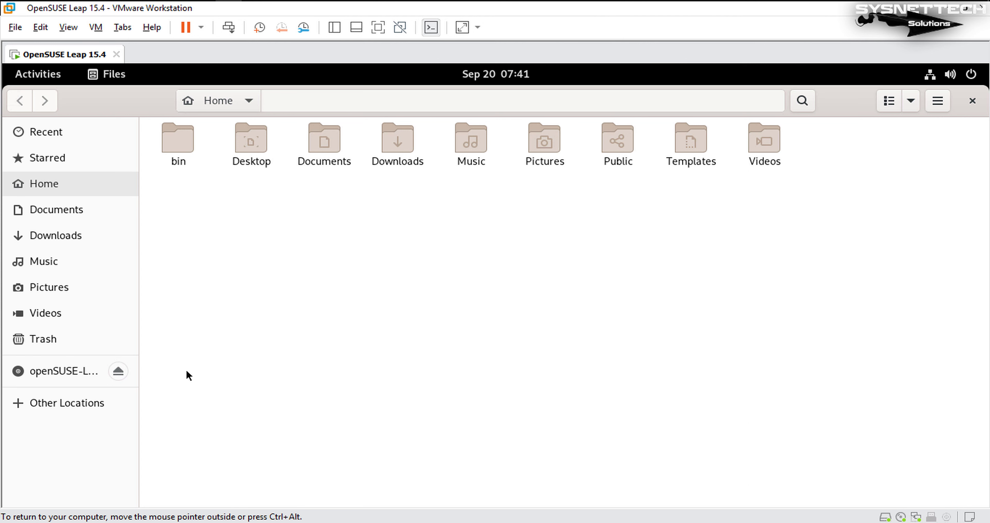
pyautogui.click(118, 371)
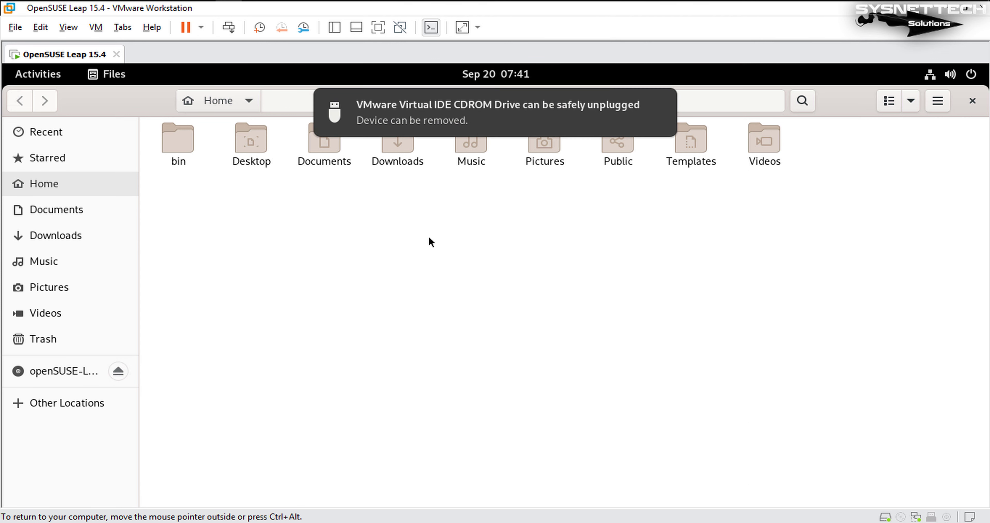
pyautogui.click(70, 413)
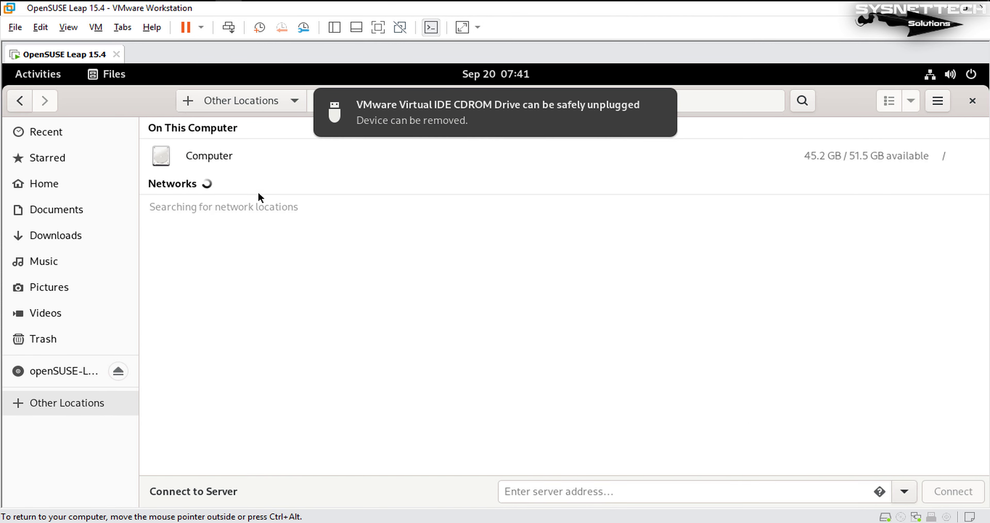
pyautogui.click(585, 133)
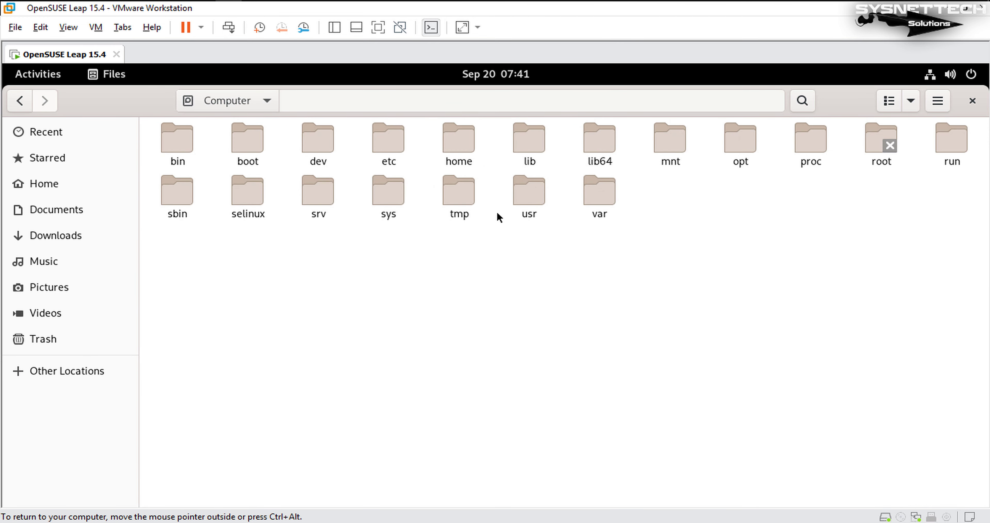
pyautogui.doubleClick(847, 96)
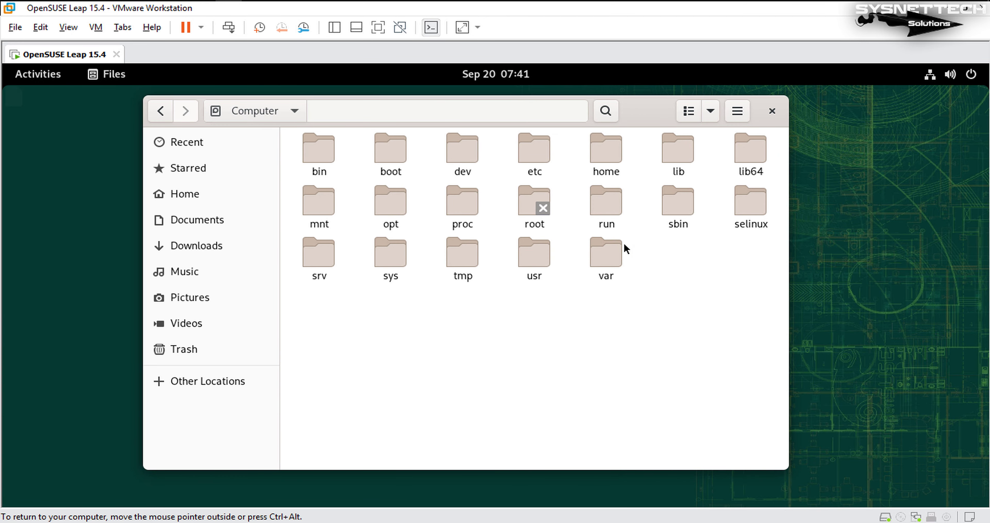
pyautogui.doubleClick(317, 202)
pyautogui.doubleClick(334, 163)
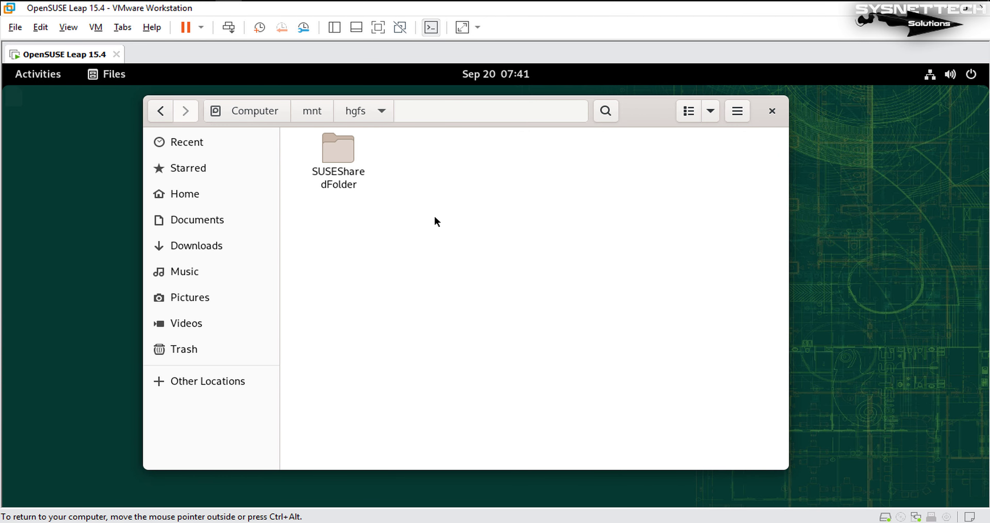
pyautogui.doubleClick(344, 154)
# Create a new folder named test inside SUSESharedFolder
pyautogui.rightClick(348, 166)
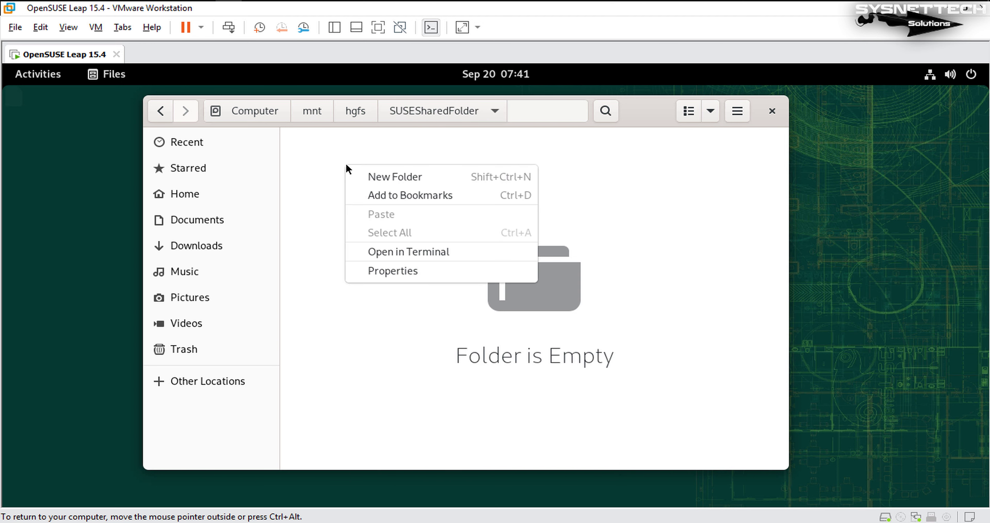
pyautogui.click(385, 177)
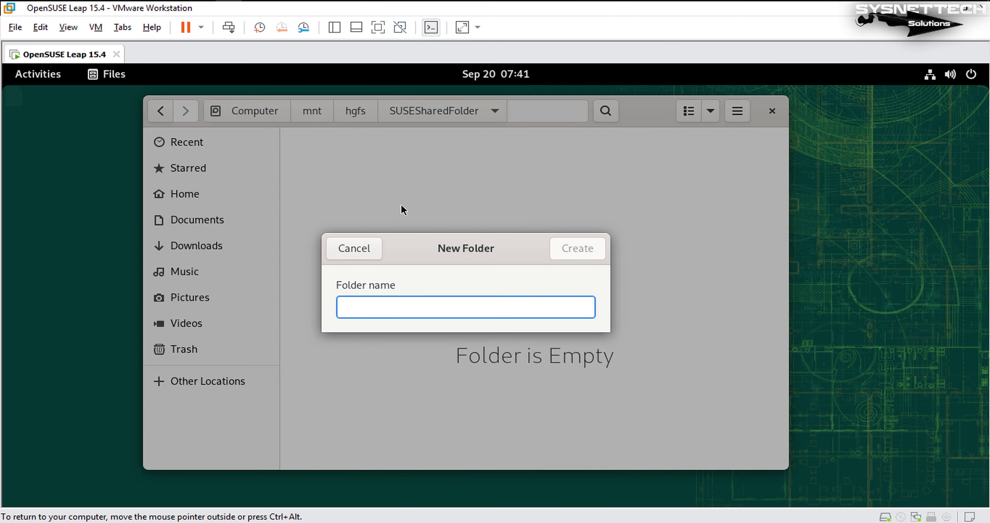
pyautogui.write('test')
pyautogui.click(577, 248)
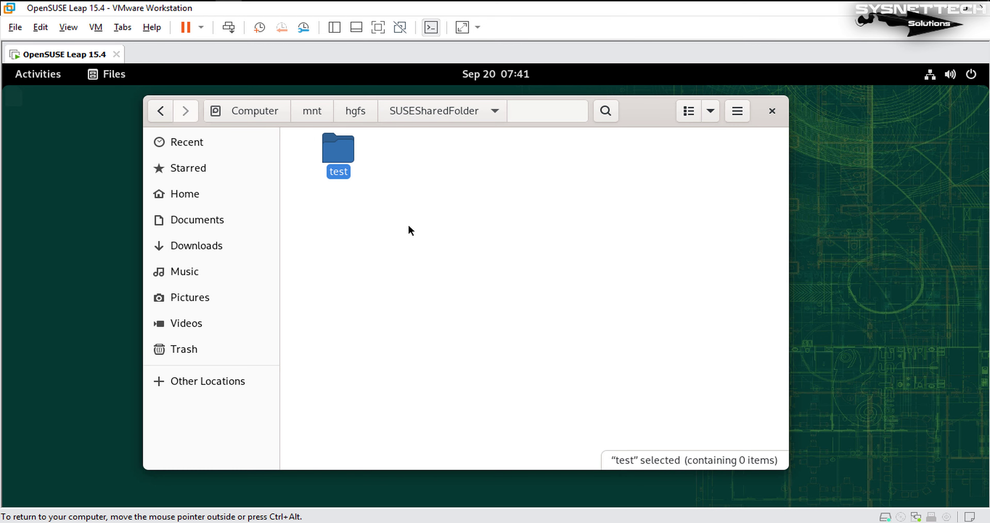
pyautogui.click(408, 225)
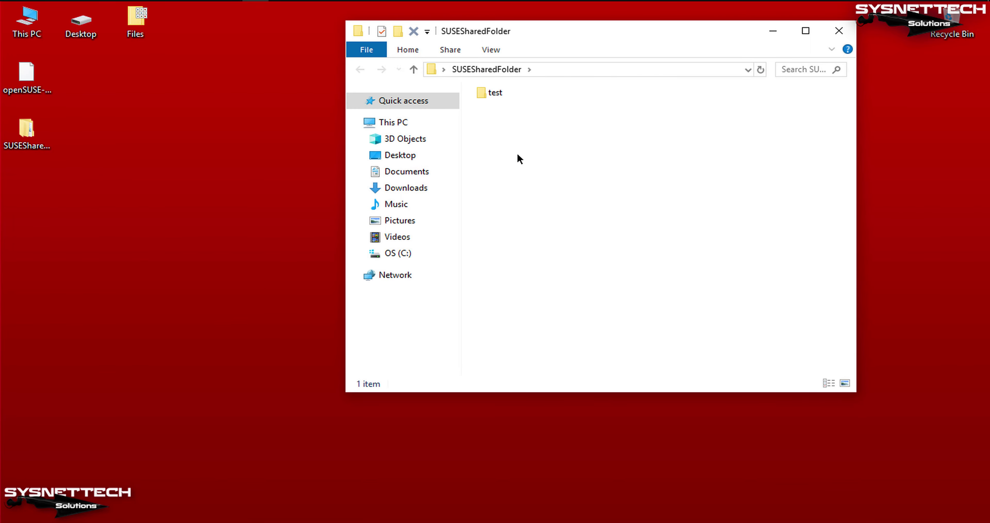
# Duplicate the test folder on the host and place its window beside the guest view
pyautogui.click(496, 95)
pyautogui.hotkey('ctrl', 'c')
pyautogui.hotkey('ctrl', 'v')
pyautogui.hotkey('ctrl', 'v')
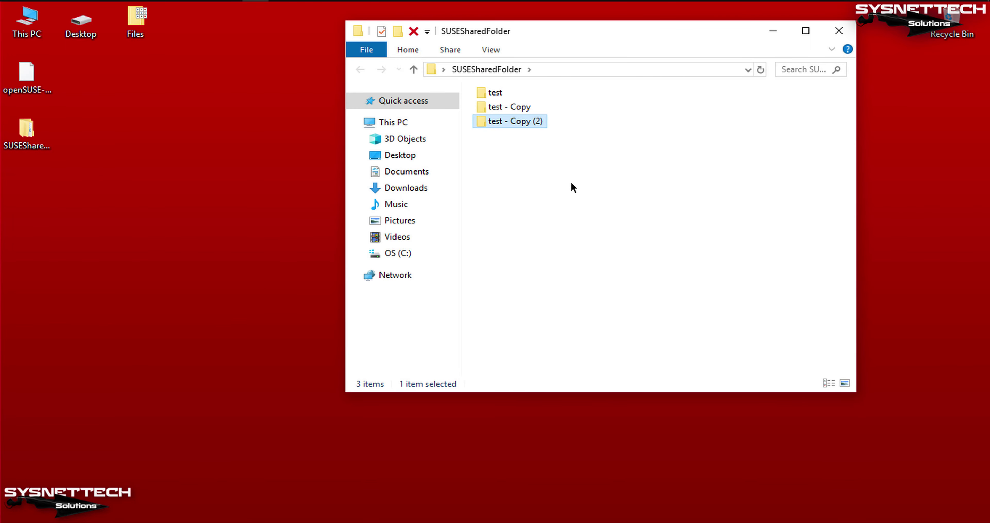
pyautogui.hotkey('ctrl', 'v')
pyautogui.hotkey('ctrl', 'v')
pyautogui.hotkey('ctrl', 'v')
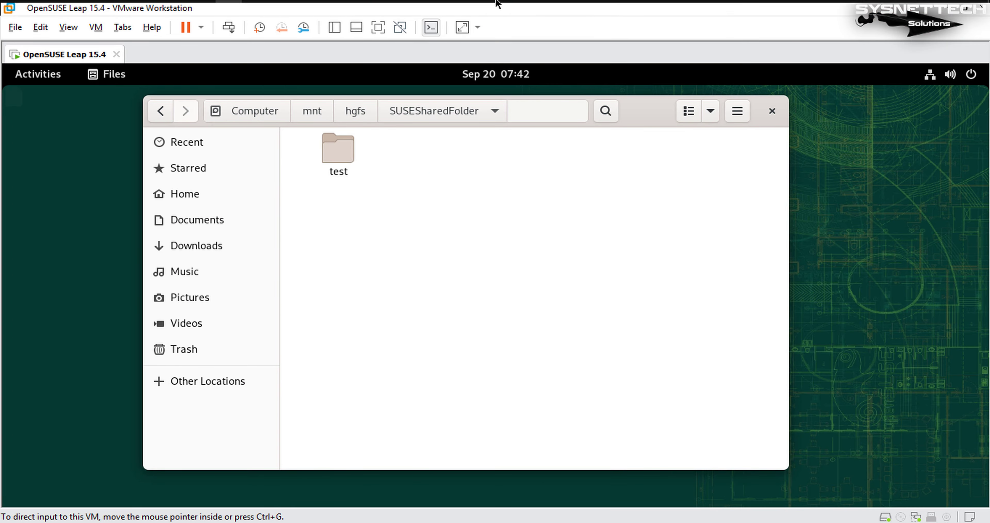
pyautogui.moveTo(600, 39); pyautogui.dragTo(668, 175)
pyautogui.click(381, 248)
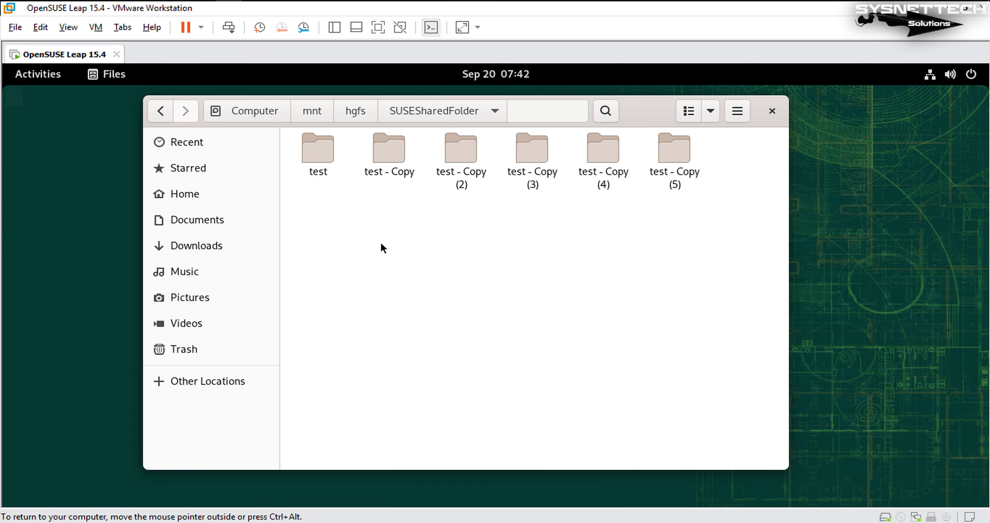
pyautogui.click(581, 5)
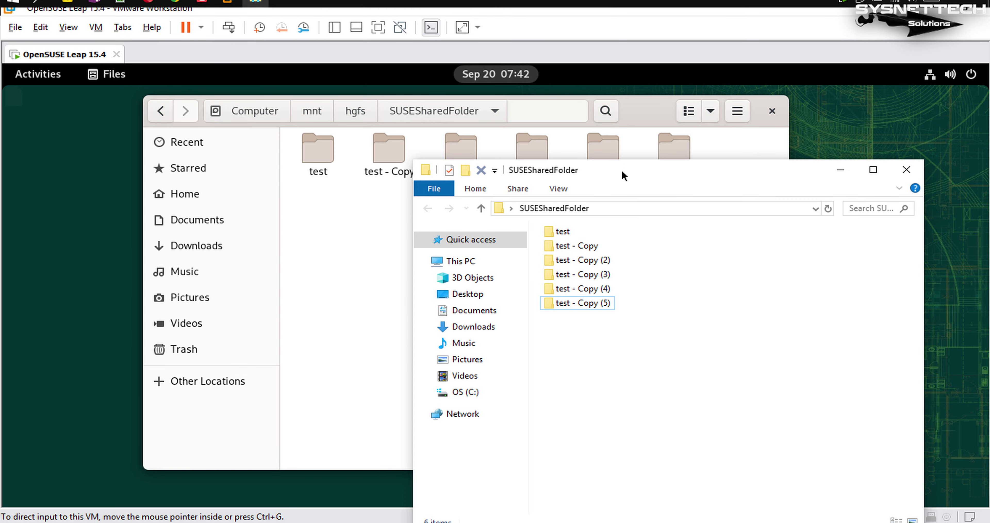
pyautogui.moveTo(621, 169); pyautogui.dragTo(595, 225)
pyautogui.click(727, 181)
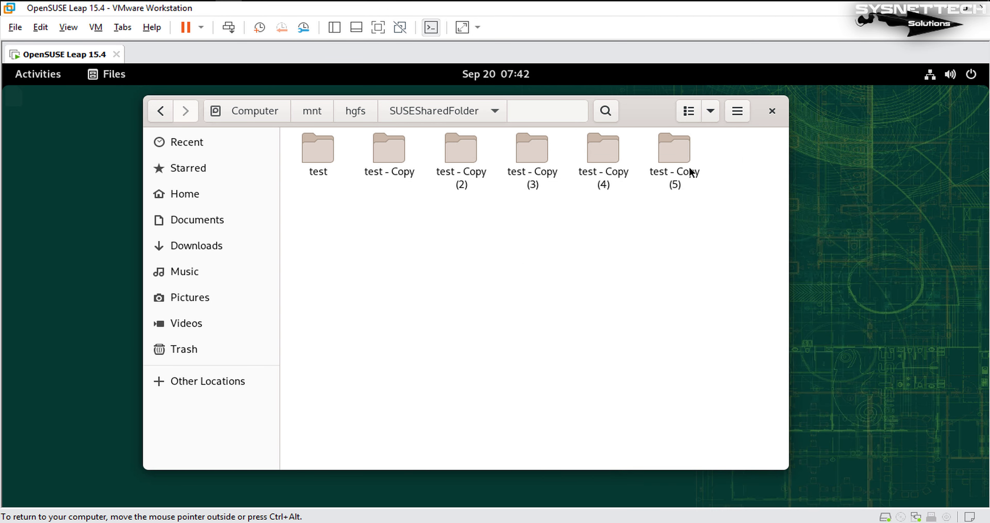
# Permanently delete the five test - Copy folders in the guest and confirm the host shows only test
pyautogui.moveTo(741, 156); pyautogui.dragTo(394, 163)
pyautogui.press('Delete')
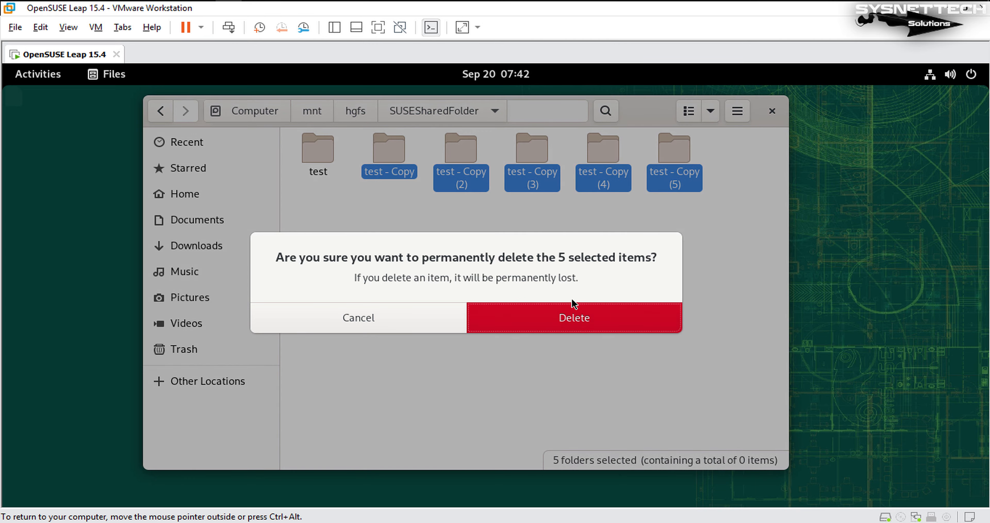
pyautogui.click(572, 305)
pyautogui.click(582, 5)
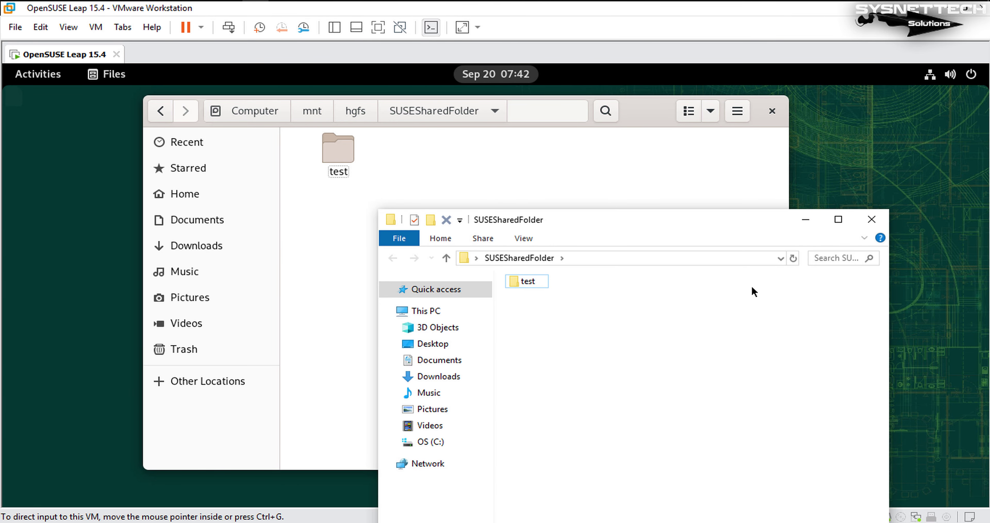
pyautogui.click(872, 219)
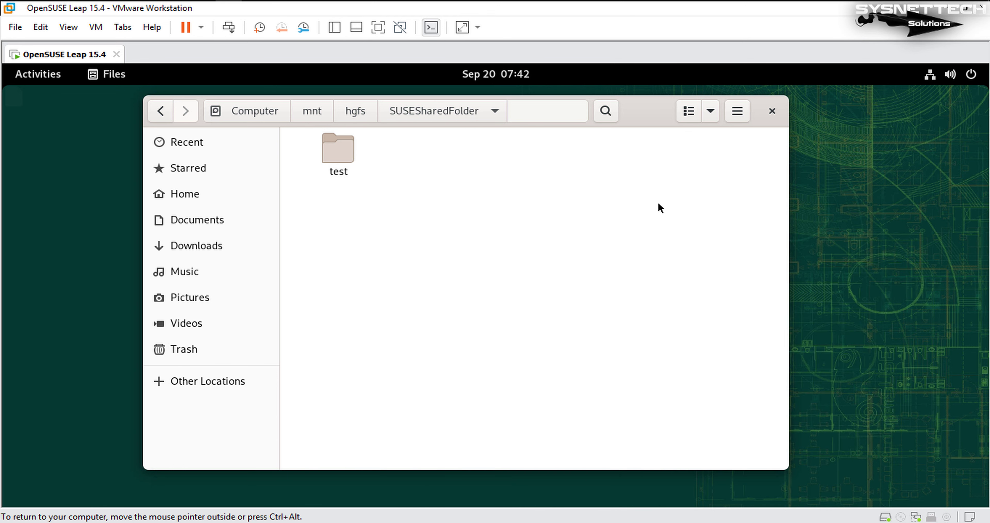
# Close Files and restart the guest from the system menu, booting the default entry to the desktop
pyautogui.click(773, 113)
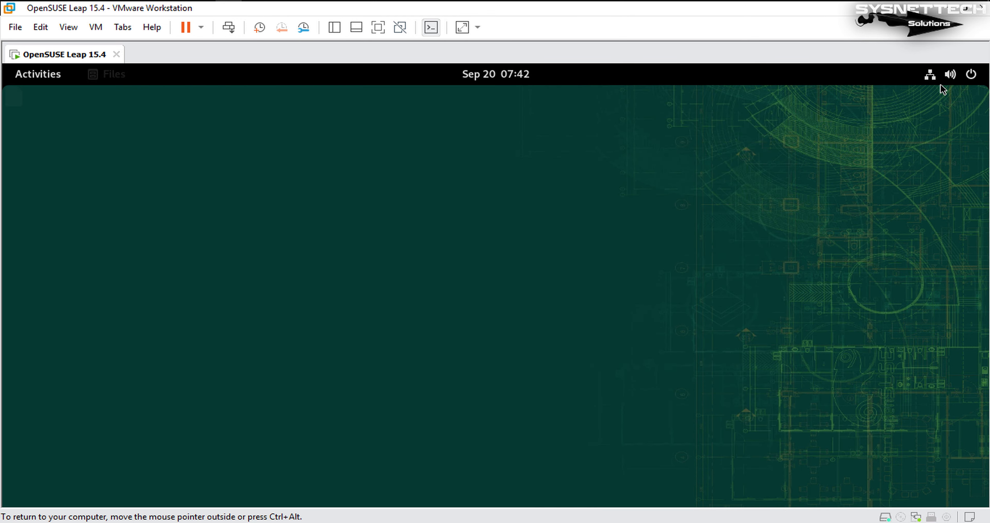
pyautogui.click(970, 74)
pyautogui.click(877, 249)
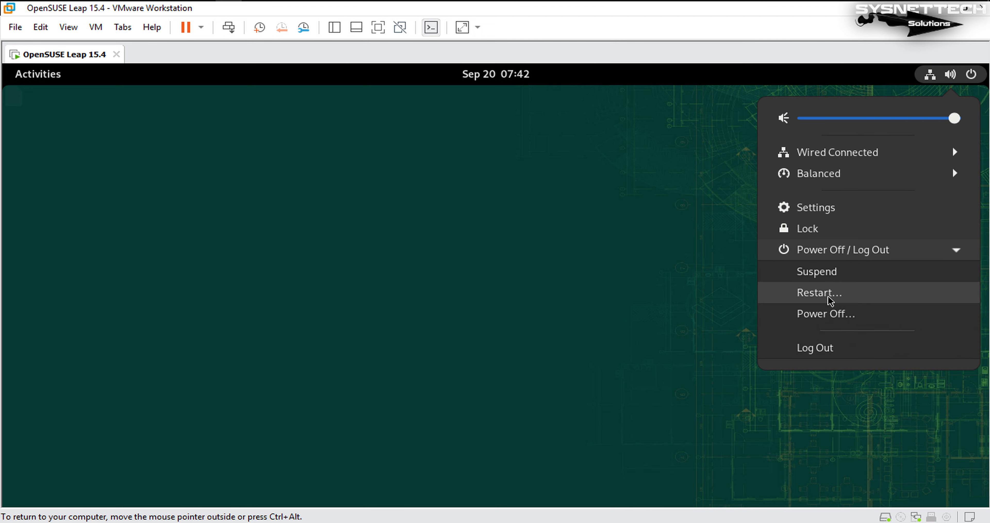
pyautogui.click(831, 294)
pyautogui.click(596, 332)
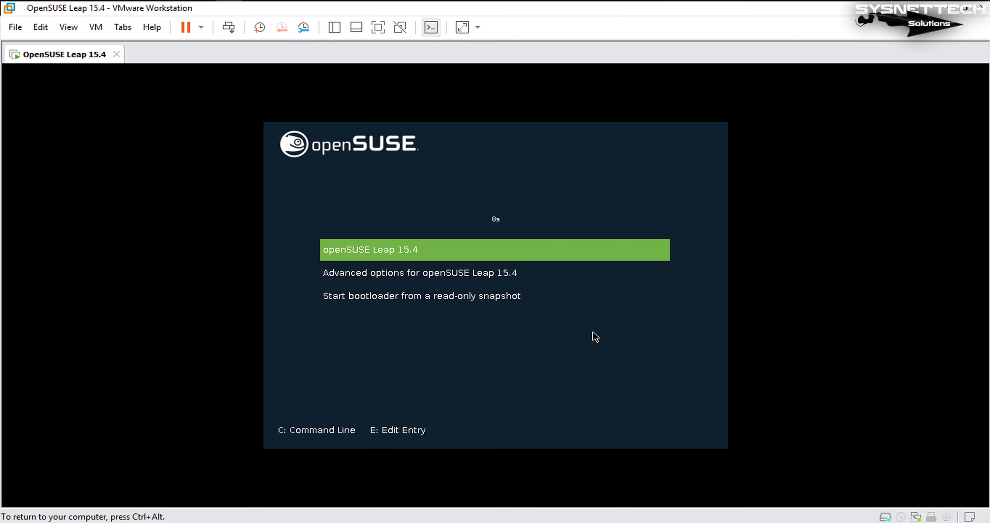
pyautogui.press('Return')
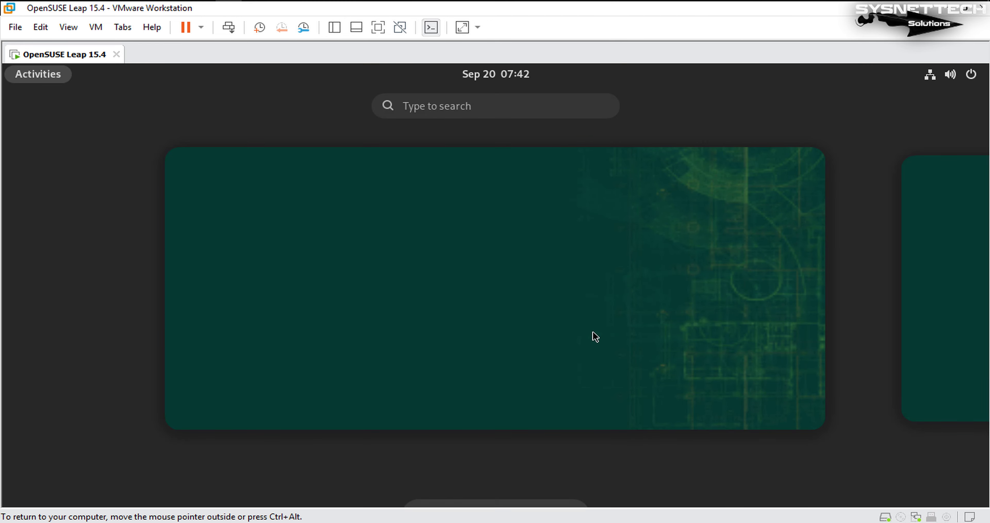
pyautogui.click(593, 331)
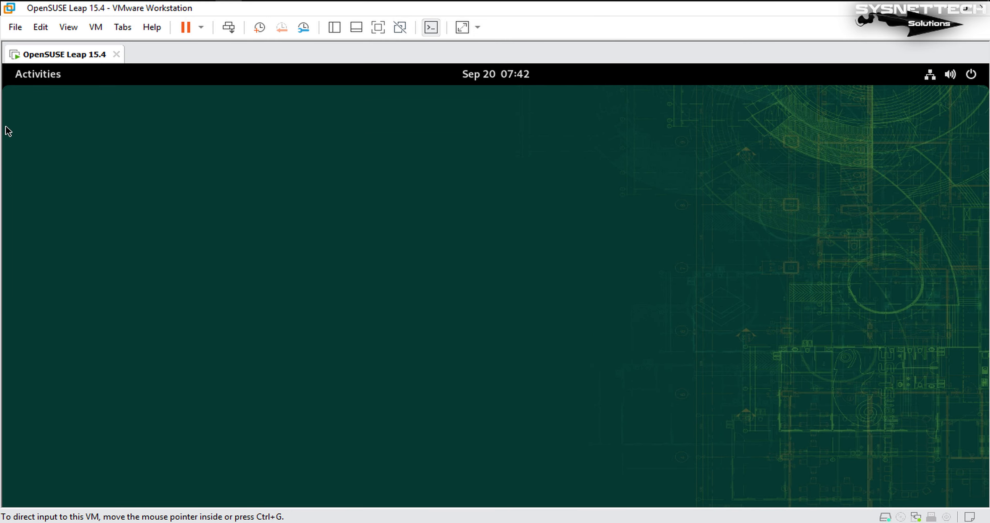
# Browse Files to Other Locations > Computer > mnt > hgfs
pyautogui.click(32, 76)
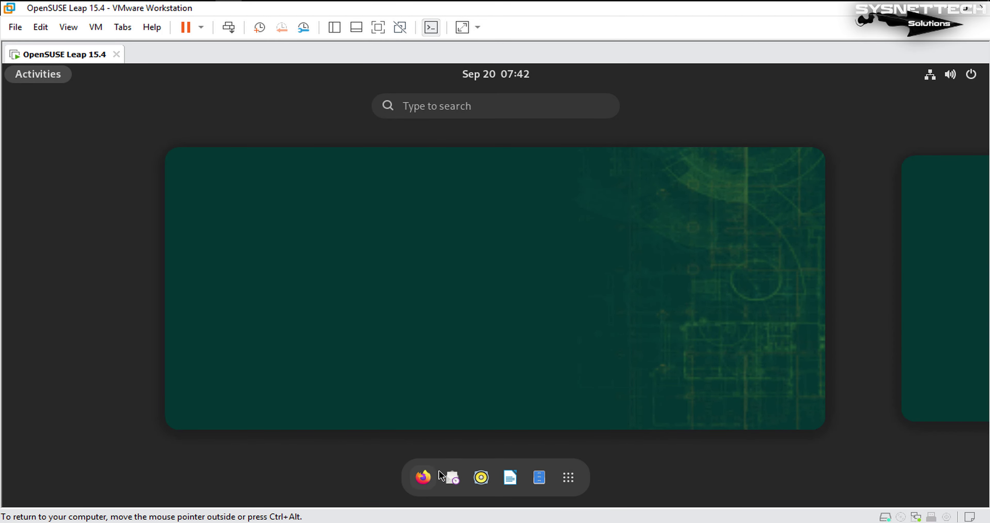
pyautogui.click(539, 477)
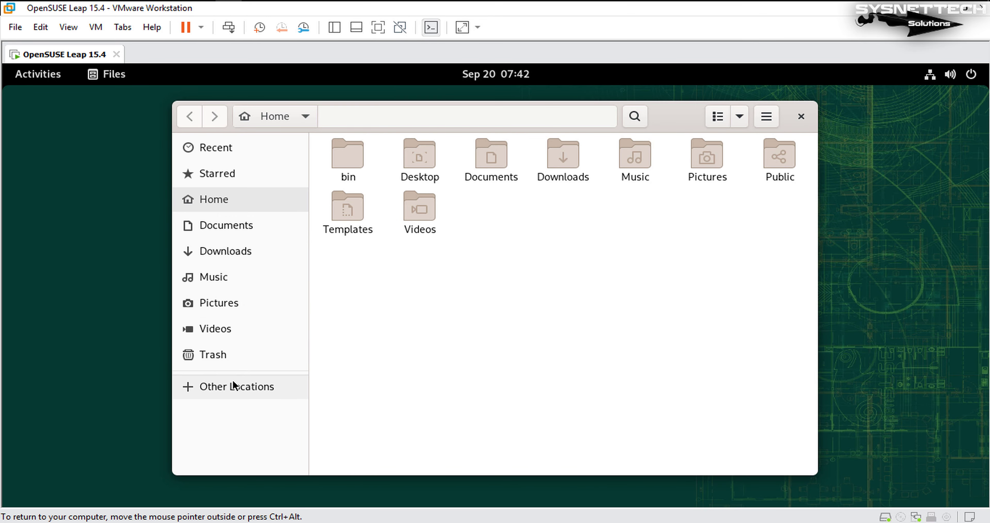
pyautogui.click(232, 386)
pyautogui.click(387, 171)
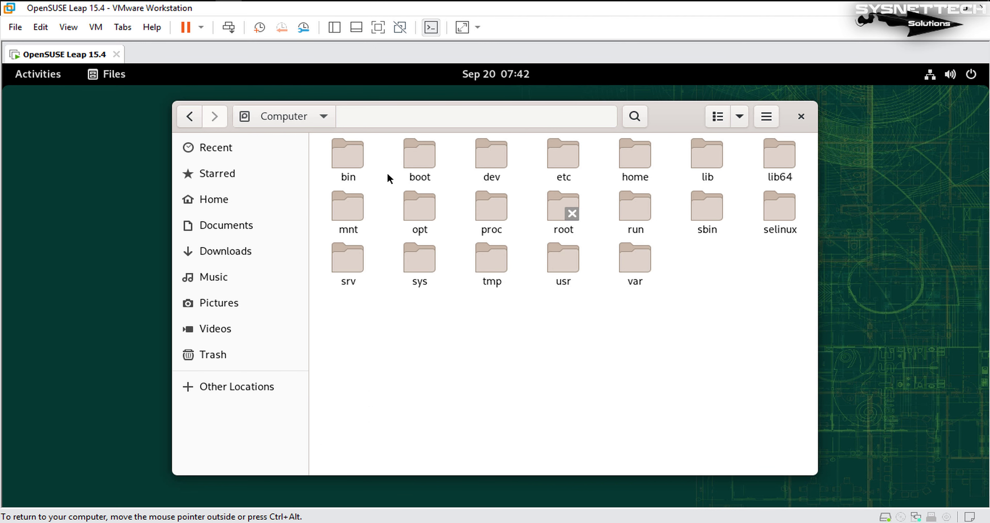
pyautogui.click(361, 211)
pyautogui.doubleClick(334, 214)
pyautogui.doubleClick(383, 173)
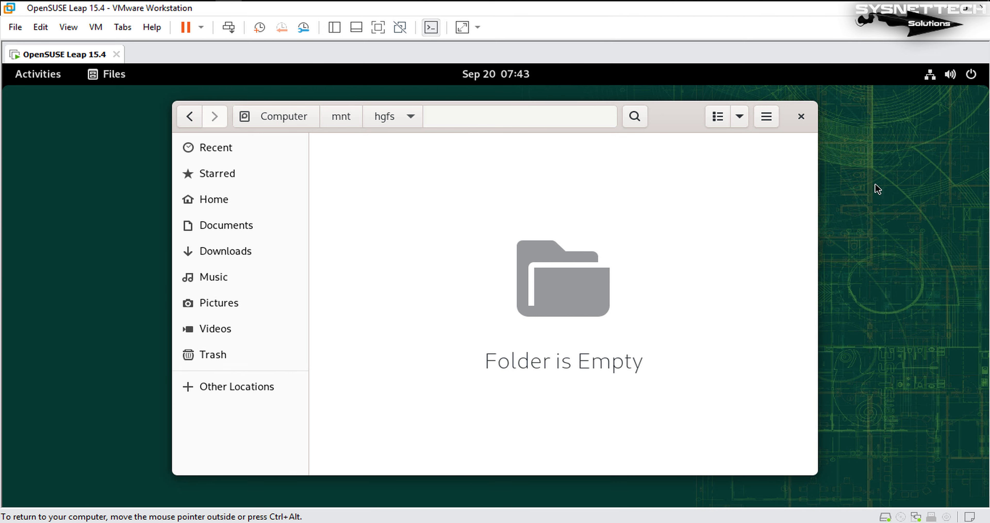
# In Terminal, run 'sudo mount -t fuse.vmhgfs-fuse .host:/ /mnt/hgfs -o allow_other', then close Files
pyautogui.press('super')
pyautogui.write('termi')
pyautogui.press('Return')
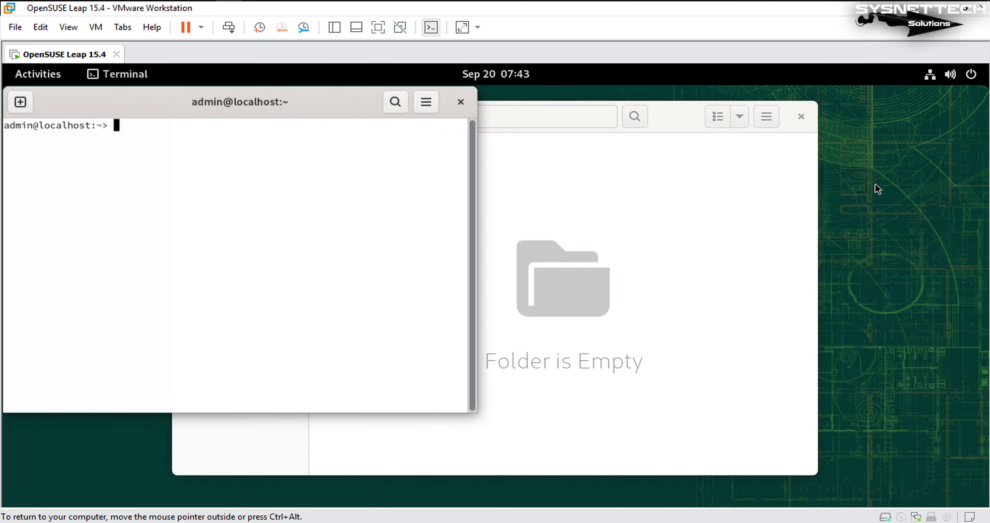
pyautogui.moveTo(271, 91); pyautogui.dragTo(705, 178)
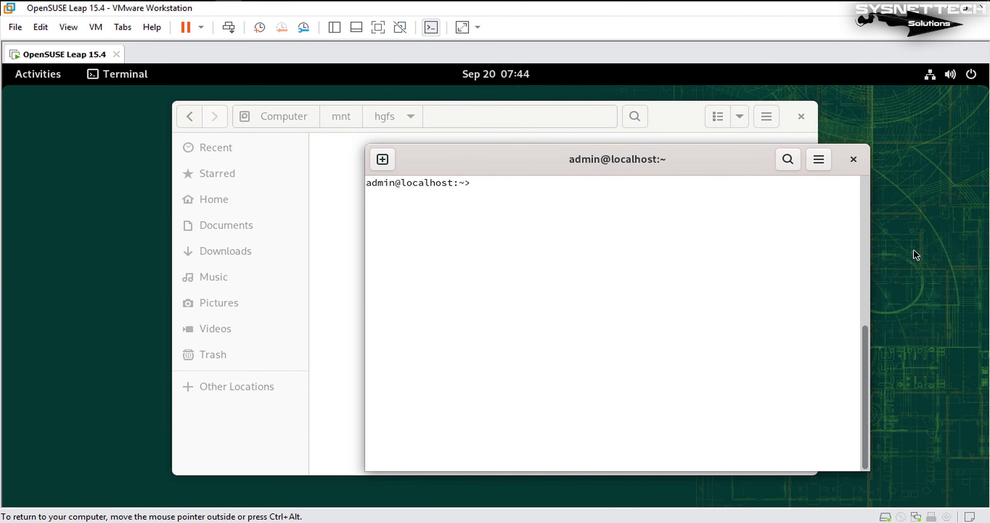
pyautogui.write('sudo mount -t fuse')
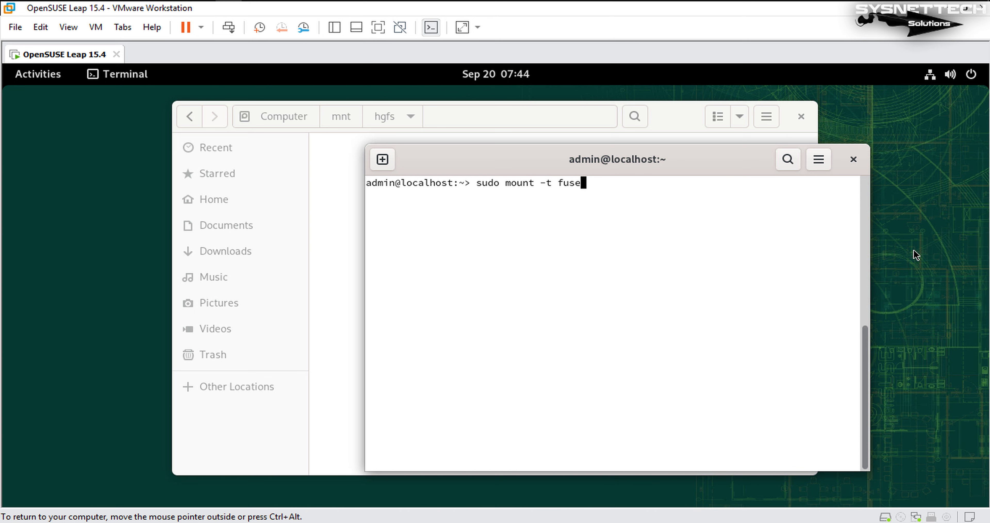
pyautogui.write('.vm')
pyautogui.write('hgfs-')
pyautogui.write('fuse')
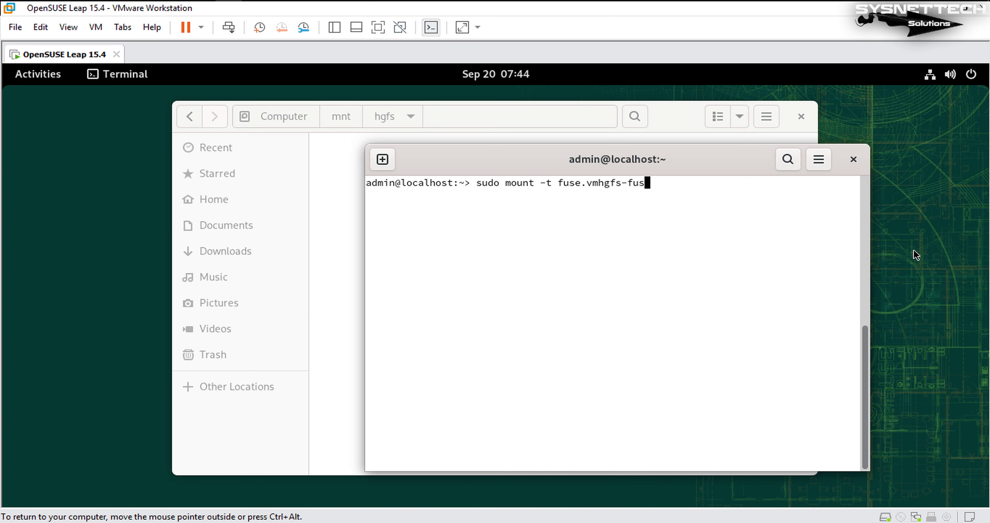
pyautogui.write(' .host:/ /mnt/h')
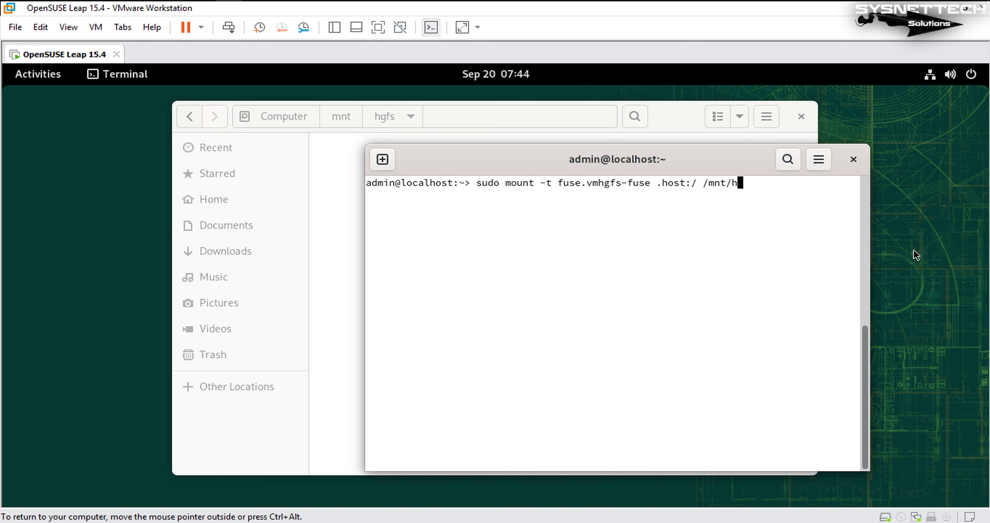
pyautogui.write('gfs -o allow_other')
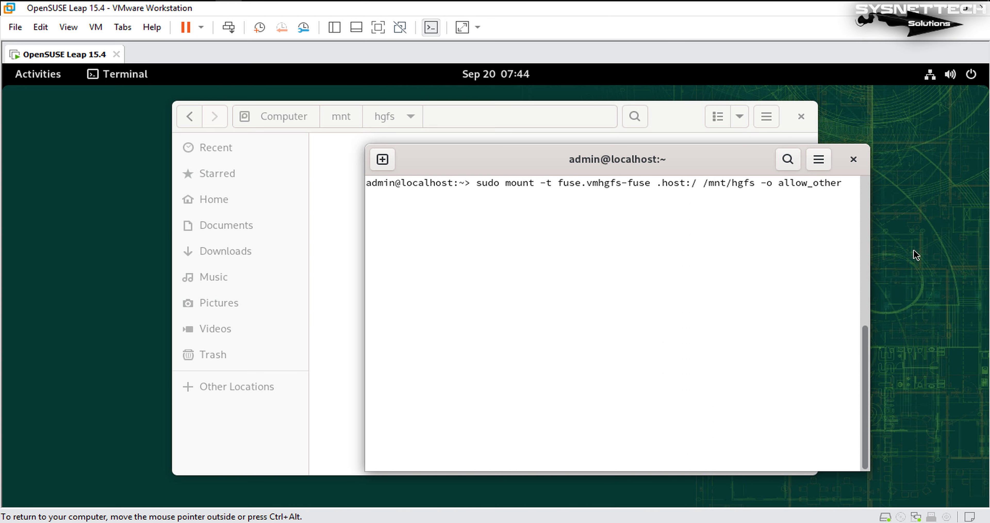
pyautogui.press('Return')
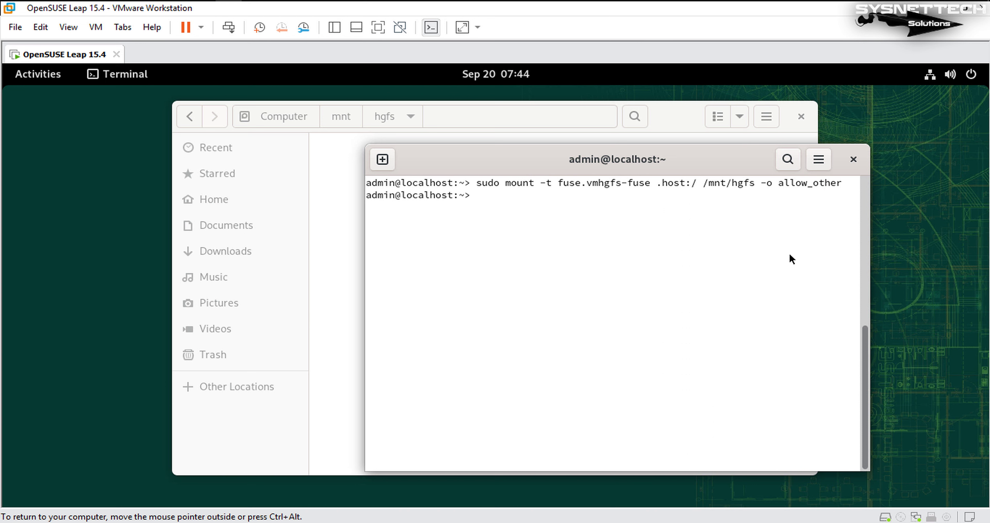
pyautogui.click(339, 211)
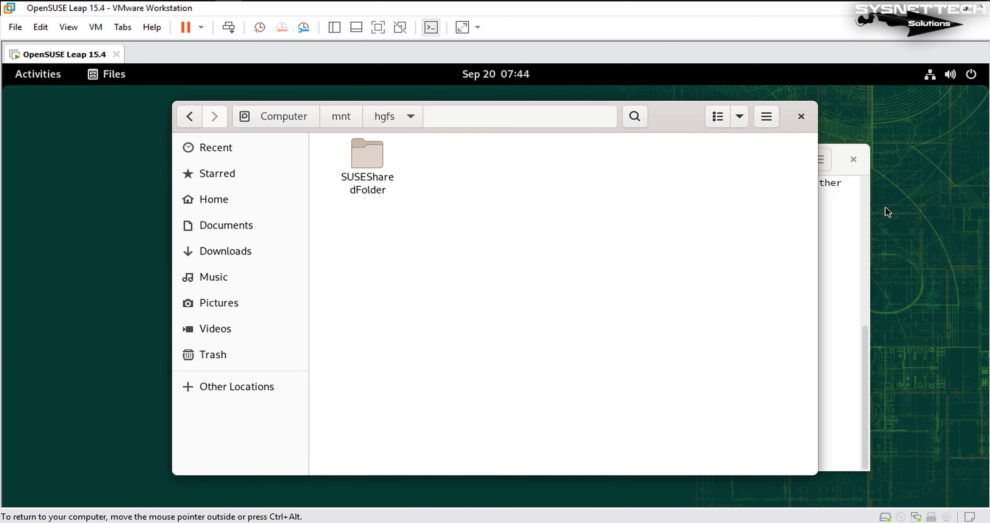
pyautogui.click(807, 119)
pyautogui.moveTo(730, 164); pyautogui.dragTo(600, 110)
# Clear the terminal and edit /etc/fstab with sudo nano
pyautogui.write('clear')
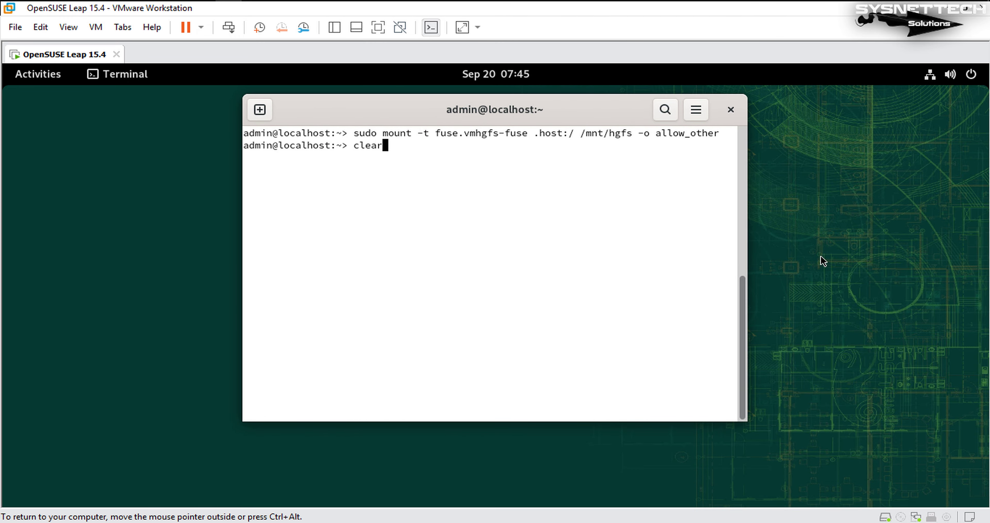
pyautogui.press('Return')
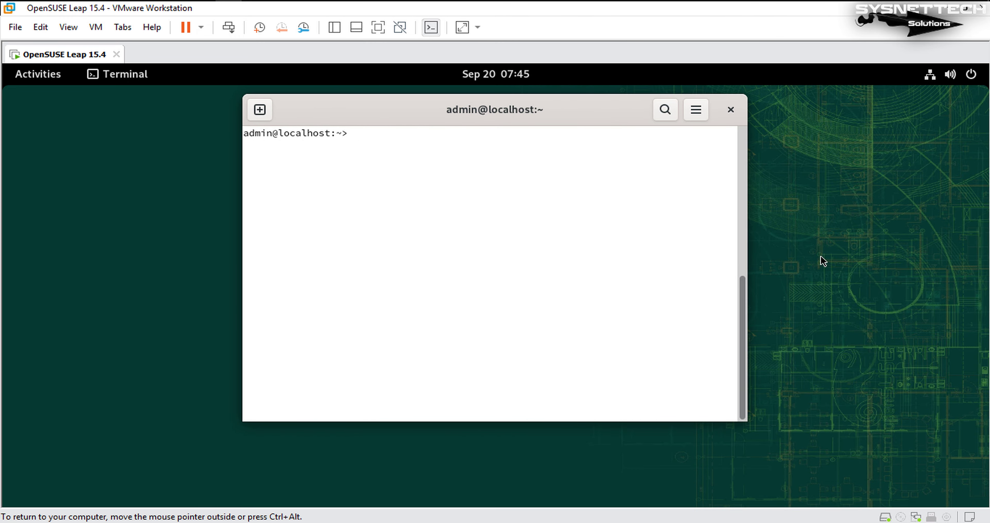
pyautogui.write('sudo nano /etc/fstab')
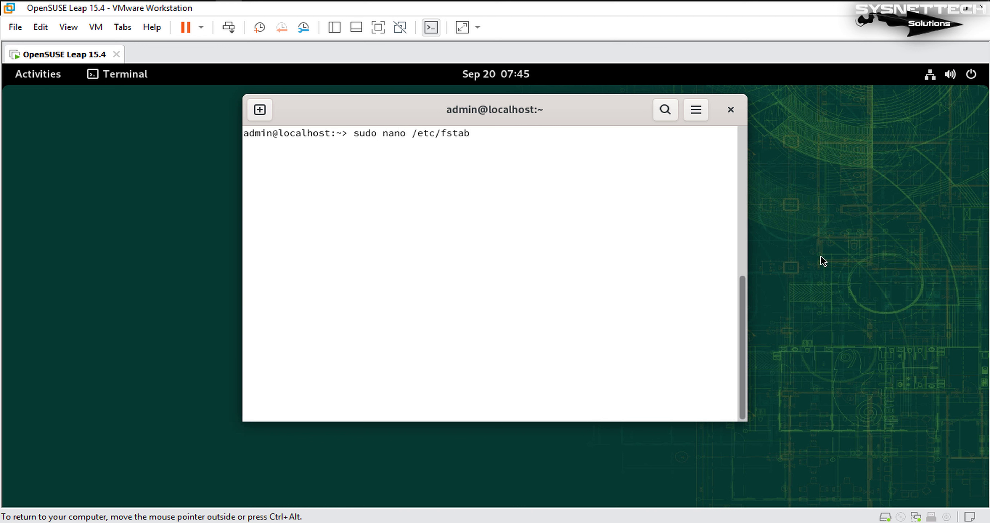
pyautogui.press('Return')
# Add '#SharedFolder' and '.host:/SUSESharedFolder /mnt/hgfs/SUSESharedFolder fuse.vmhgfs-fuse allow_other', then save fstab
pyautogui.press('Down')
pyautogui.press('Down')
pyautogui.press('Down')
pyautogui.press('Down')
pyautogui.press('Down')
pyautogui.press('Down')
pyautogui.press('Down')
pyautogui.press('Down')
pyautogui.press('Down')
pyautogui.press('Down')
pyautogui.press('Down')
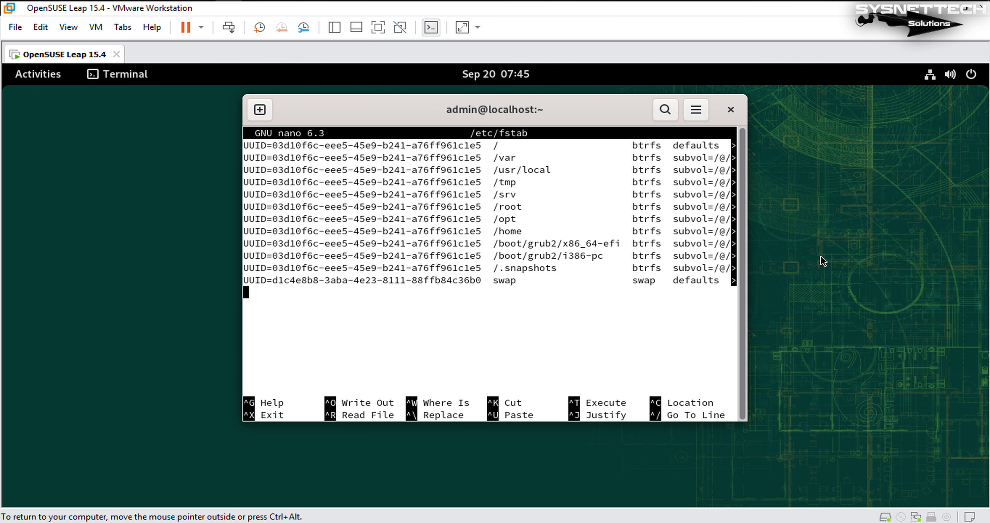
pyautogui.press('Return')
pyautogui.press('Return')
pyautogui.write('#Sha')
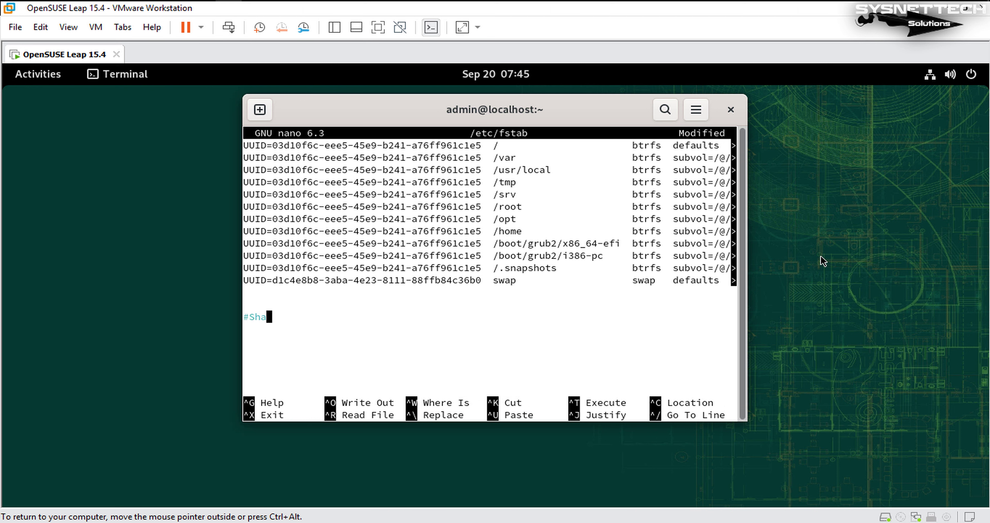
pyautogui.write('redFolder')
pyautogui.press('Return')
pyautogui.write('.host')
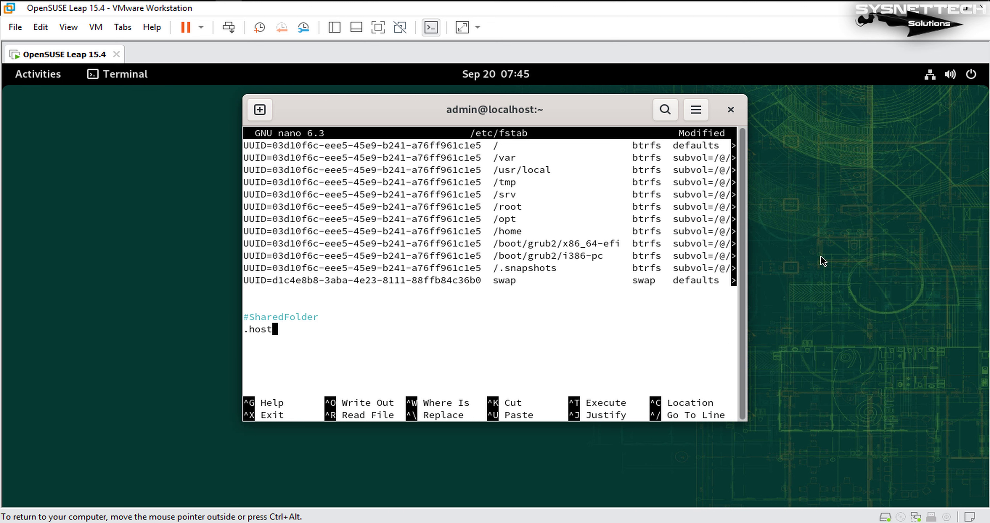
pyautogui.write(':/SUSEShared')
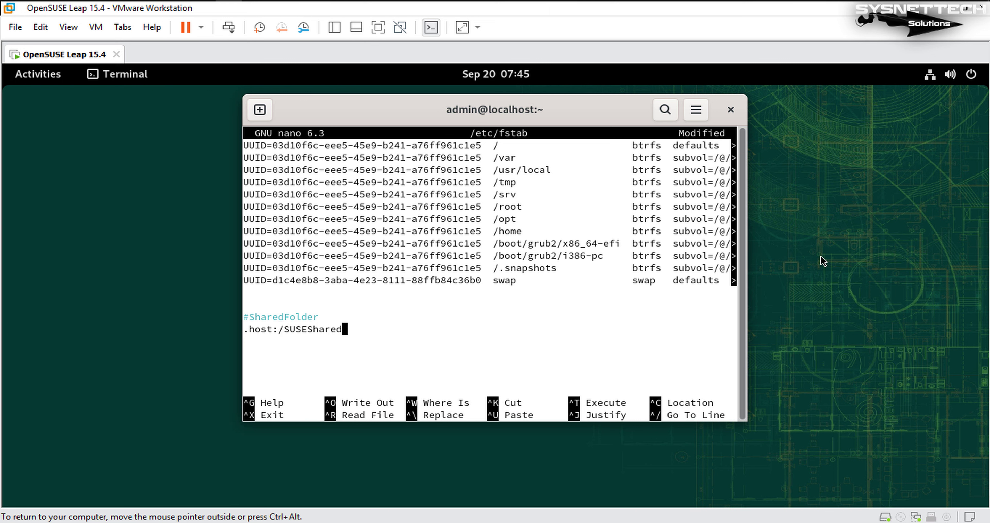
pyautogui.write('Folder /mnt/hgfs')
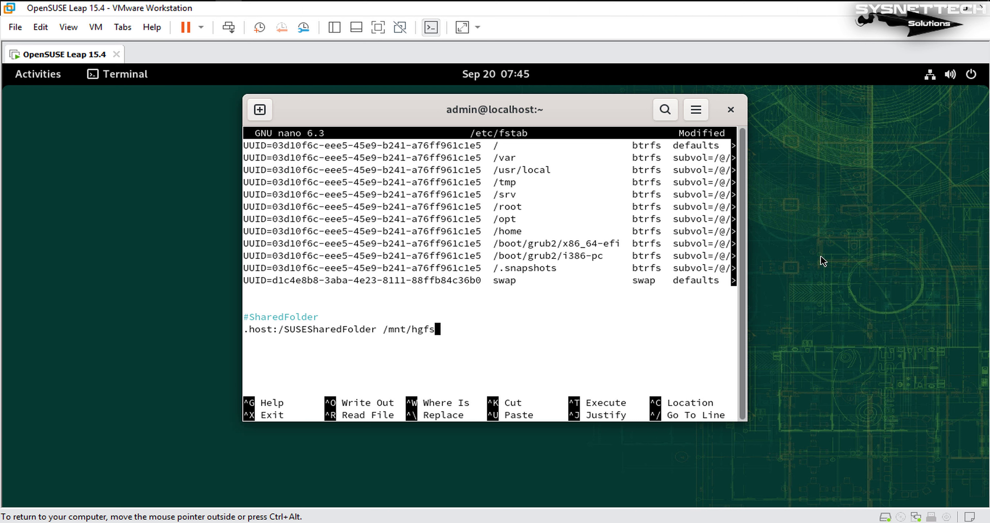
pyautogui.write('/SUSESharedFolder')
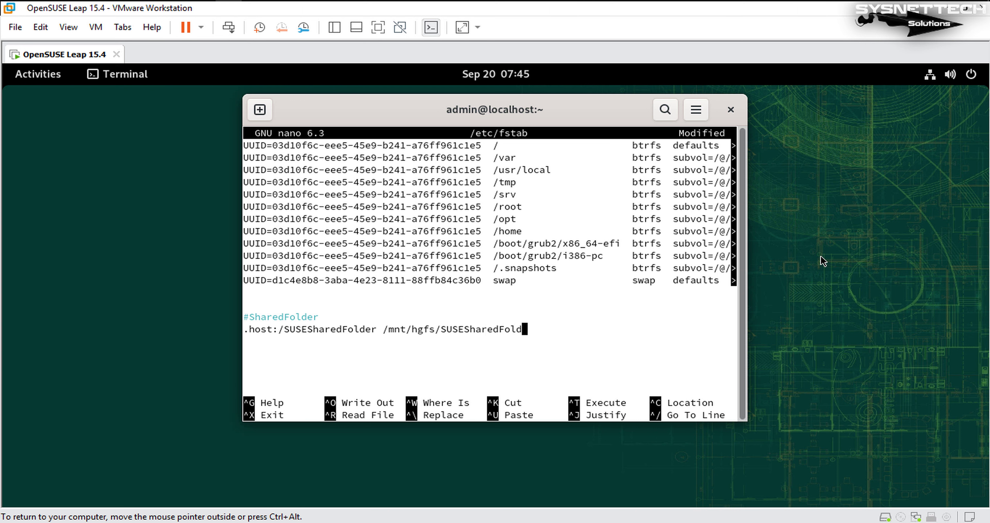
pyautogui.write(' fuse.vmhgfs-fuse')
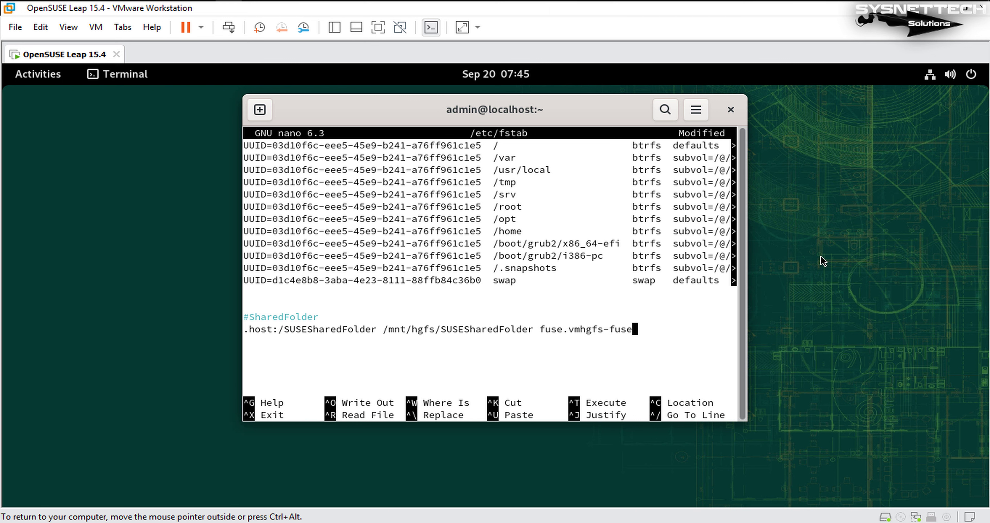
pyautogui.write(' allow_other')
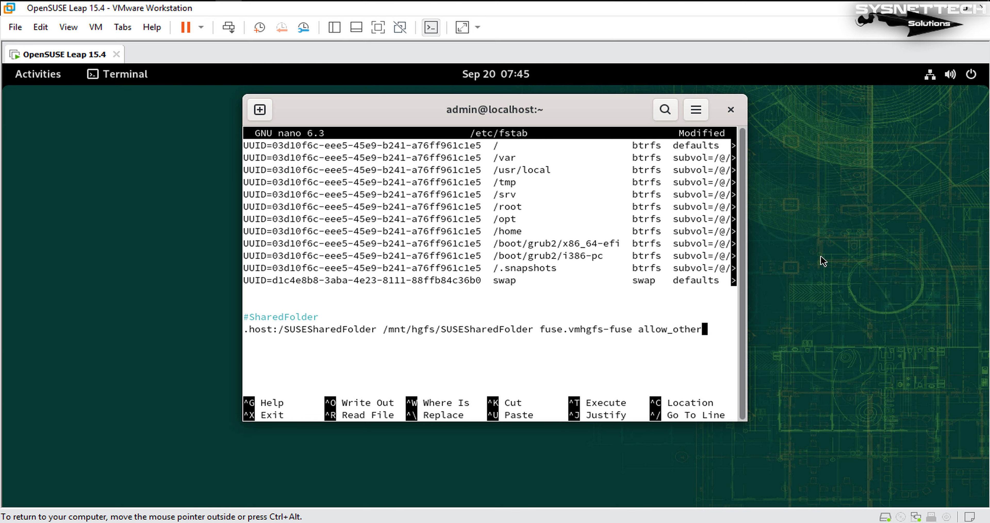
pyautogui.hotkey('ctrl', 'x')
pyautogui.press('y')
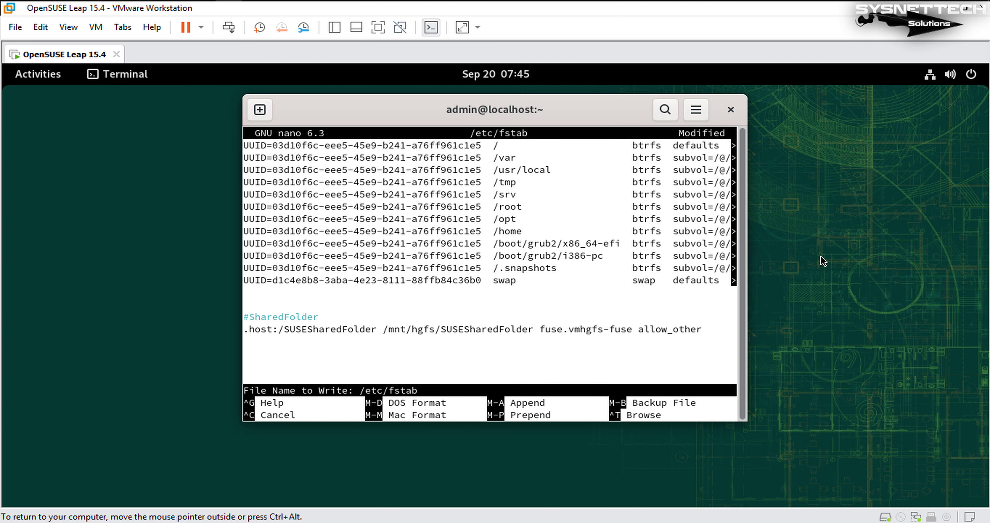
pyautogui.press('Return')
# Reboot the guest with 'sudo reboot' and boot the default GRUB entry immediately
pyautogui.write('sudo reboot')
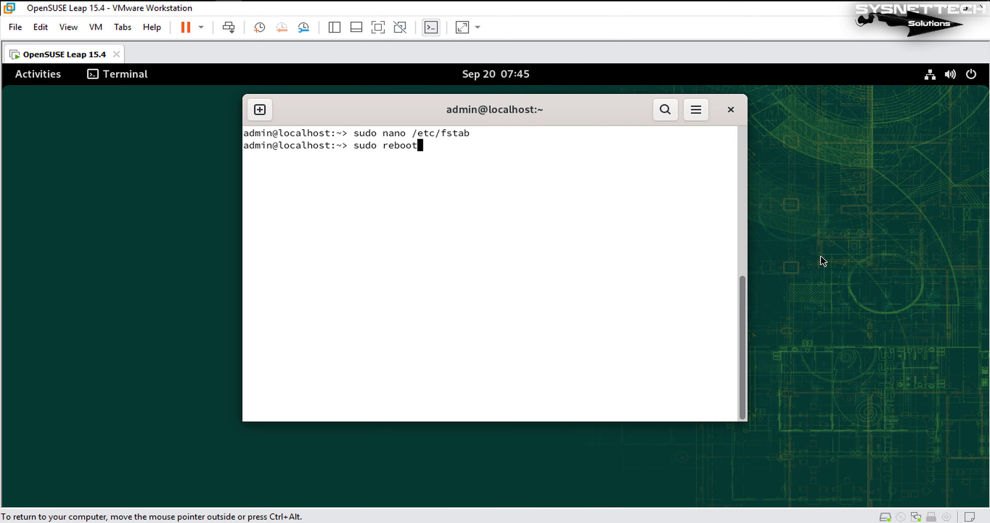
pyautogui.press('Return')
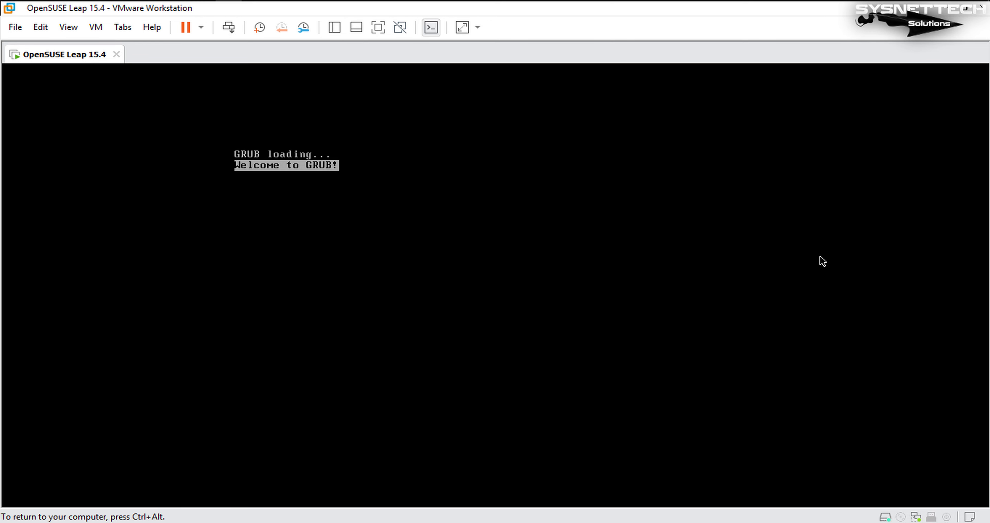
pyautogui.press('Return')
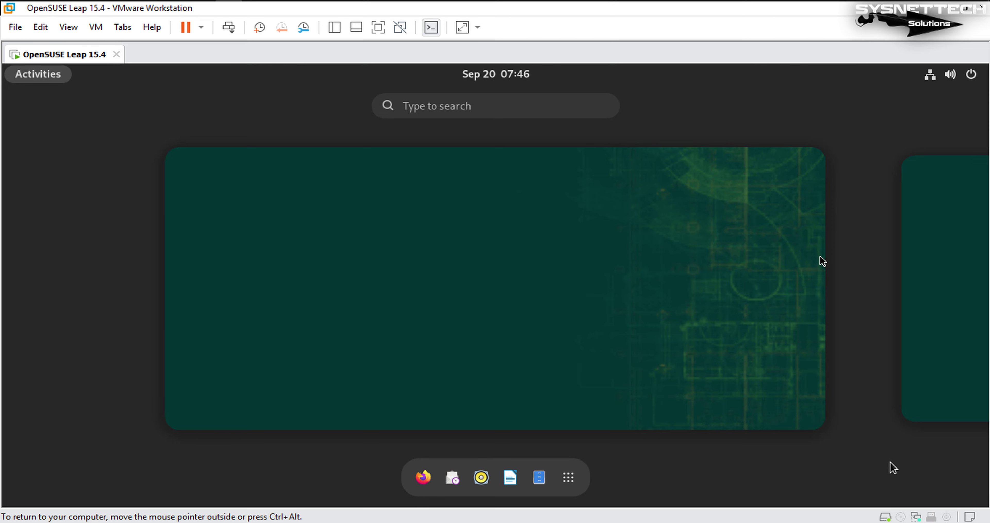
# Browse Files to Computer > mnt > hgfs > SUSESharedFolder
pyautogui.click(536, 475)
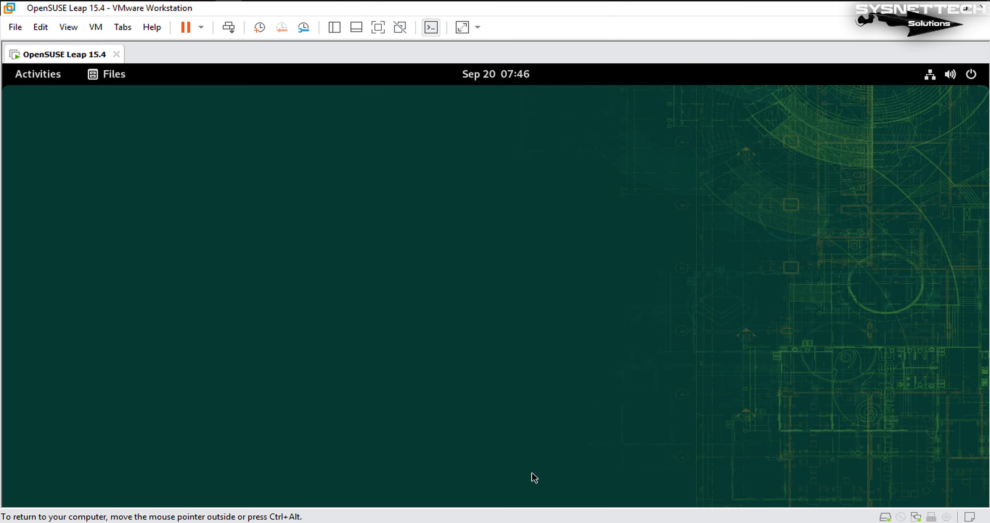
pyautogui.click(225, 386)
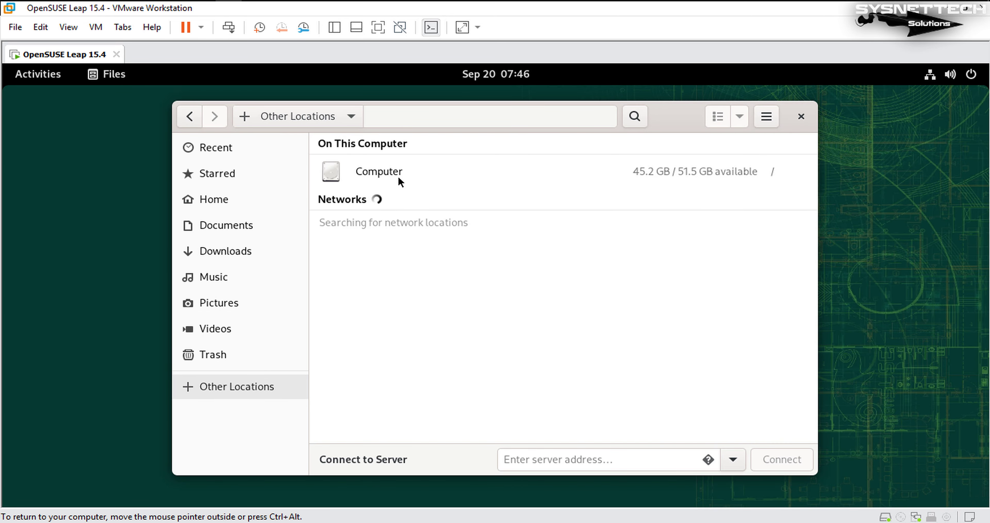
pyautogui.click(399, 181)
pyautogui.doubleClick(373, 218)
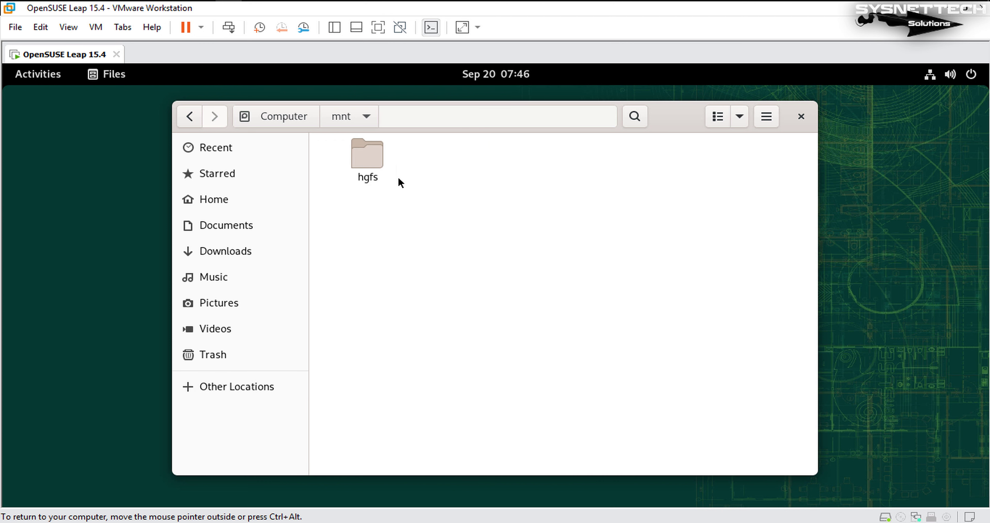
pyautogui.doubleClick(384, 168)
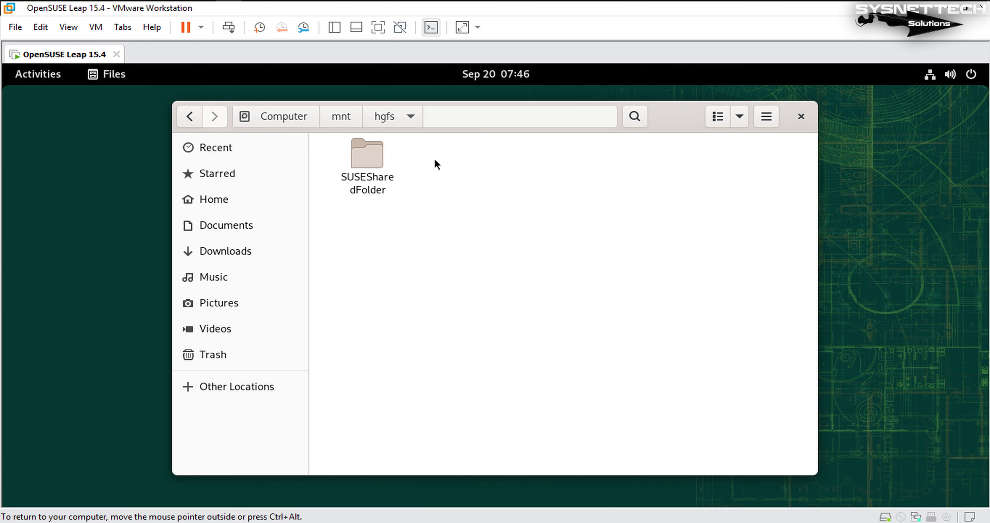
pyautogui.doubleClick(367, 158)
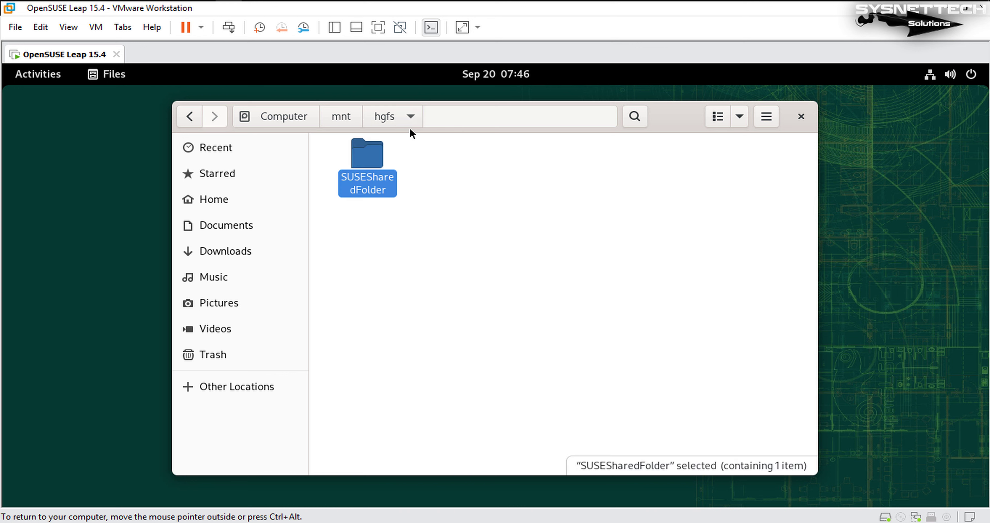
# Add SUSESharedFolder to the Files bookmarks
pyautogui.click(411, 116)
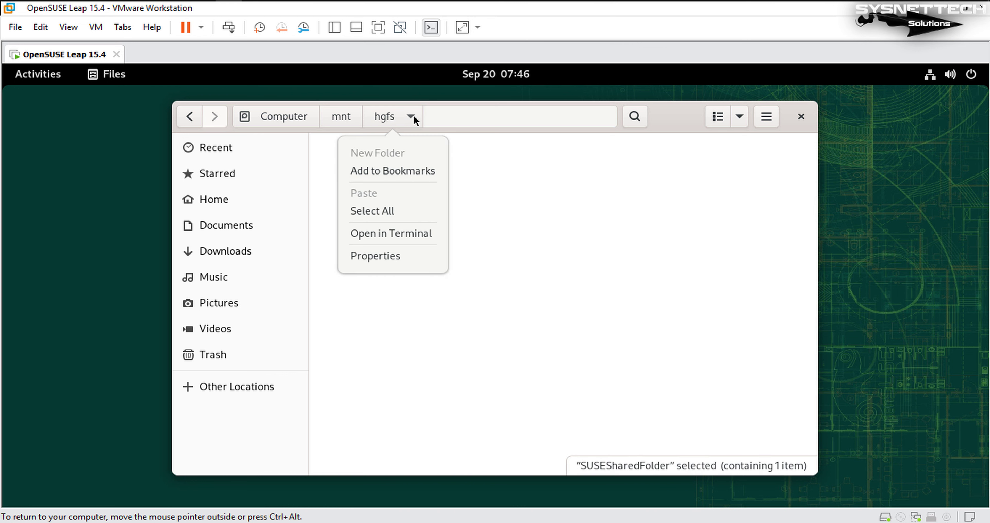
pyautogui.click(468, 199)
pyautogui.doubleClick(380, 181)
pyautogui.click(524, 116)
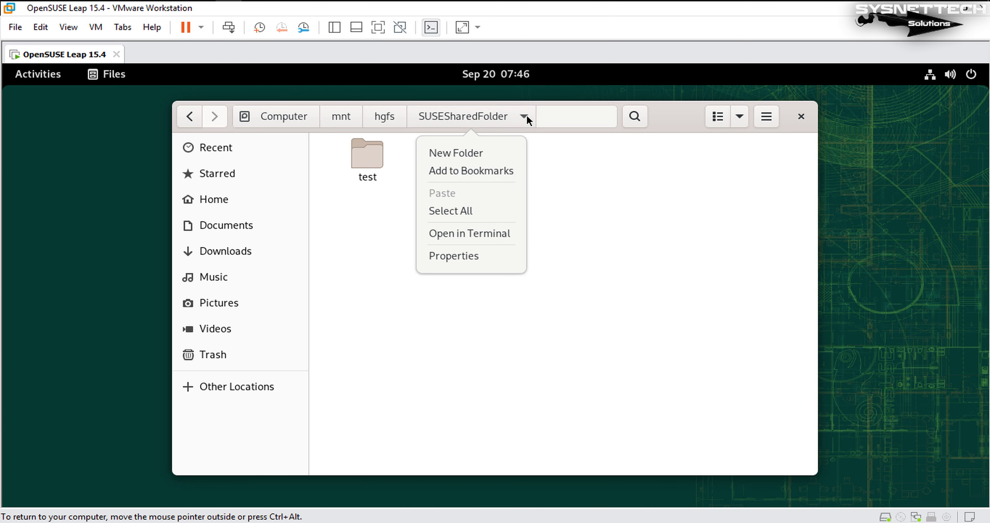
pyautogui.click(487, 169)
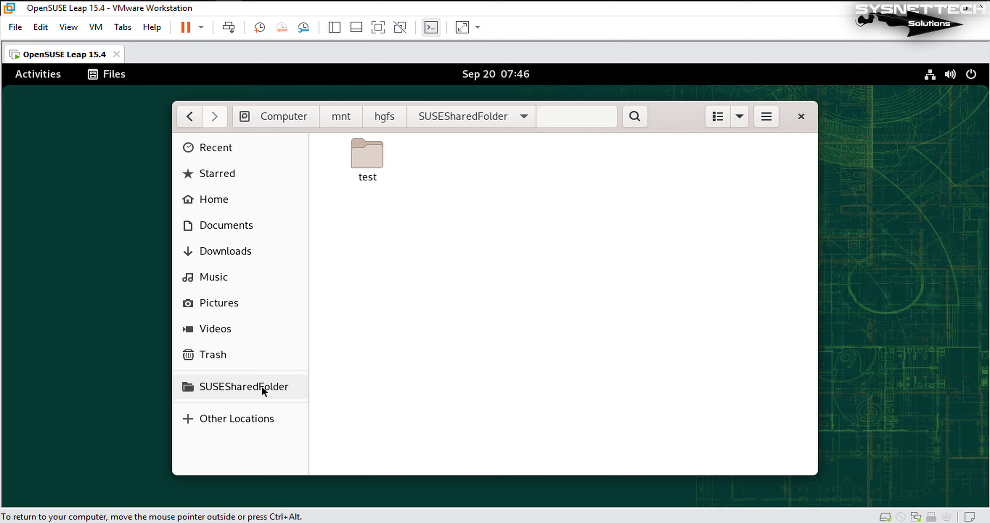
# Reopen SUSESharedFolder via its bookmark and copy-paste the test folder into it
pyautogui.click(801, 116)
pyautogui.press('super')
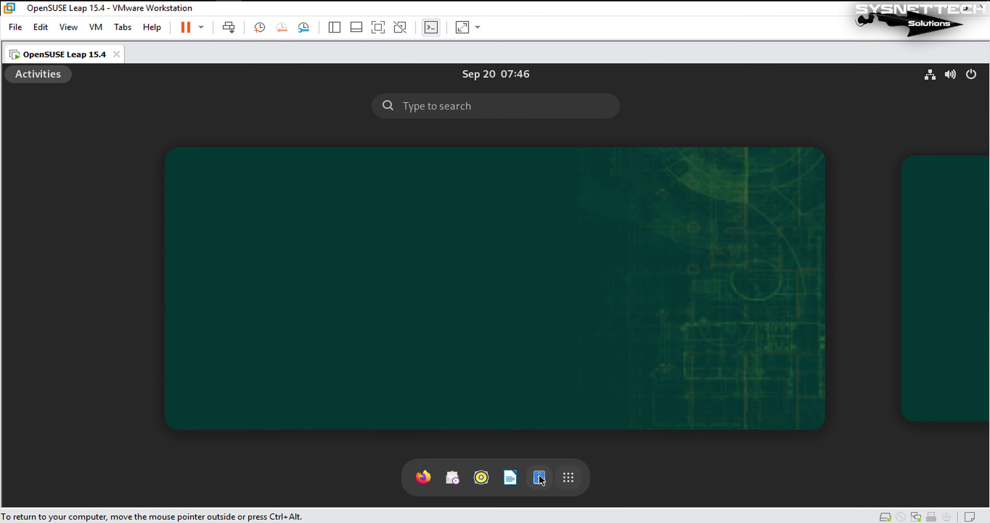
pyautogui.click(540, 477)
pyautogui.click(239, 389)
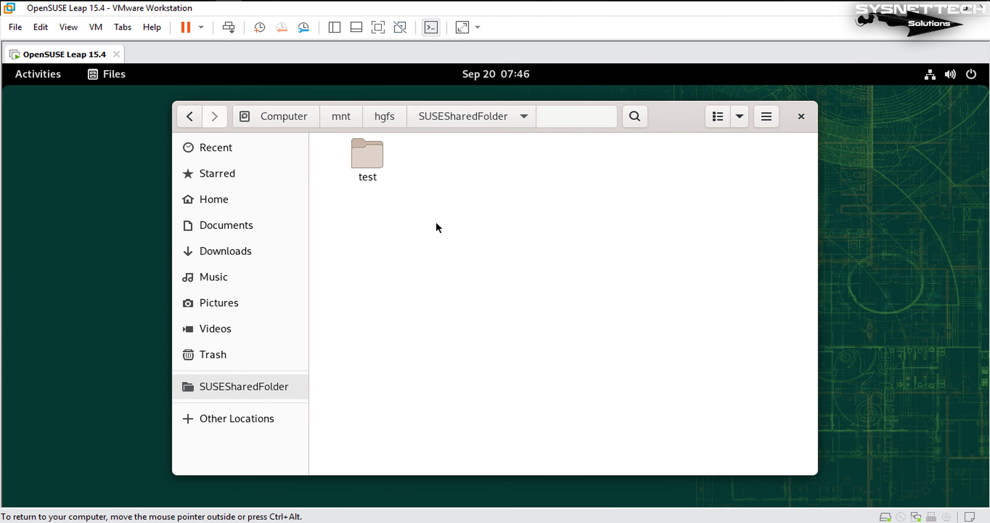
pyautogui.click(377, 167)
pyautogui.hotkey('ctrl', 'c')
pyautogui.hotkey('ctrl', 'v')
pyautogui.hotkey('ctrl', 'v')
pyautogui.hotkey('ctrl', 'v')
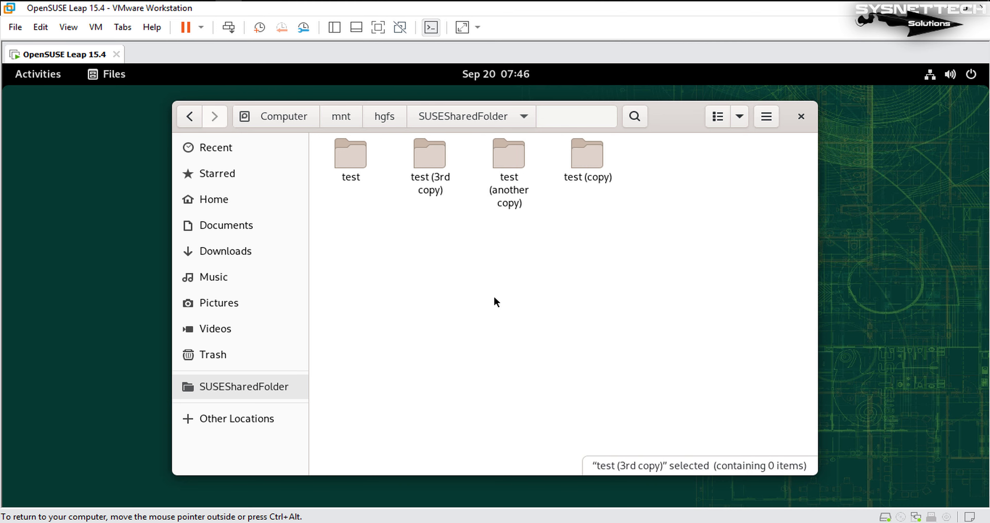
pyautogui.click(547, 307)
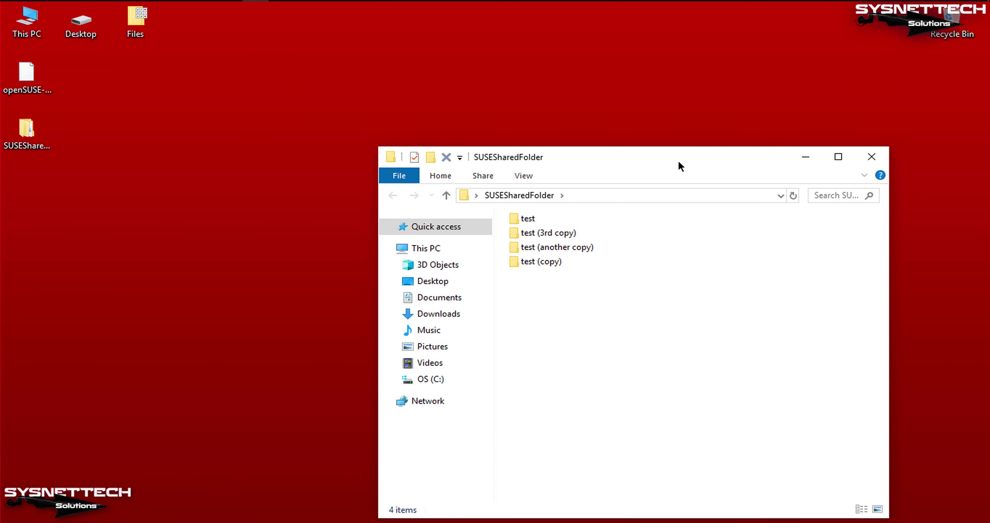
# Select and delete the three test copies in the host Explorer window, then close it
pyautogui.moveTo(678, 166); pyautogui.dragTo(616, 98)
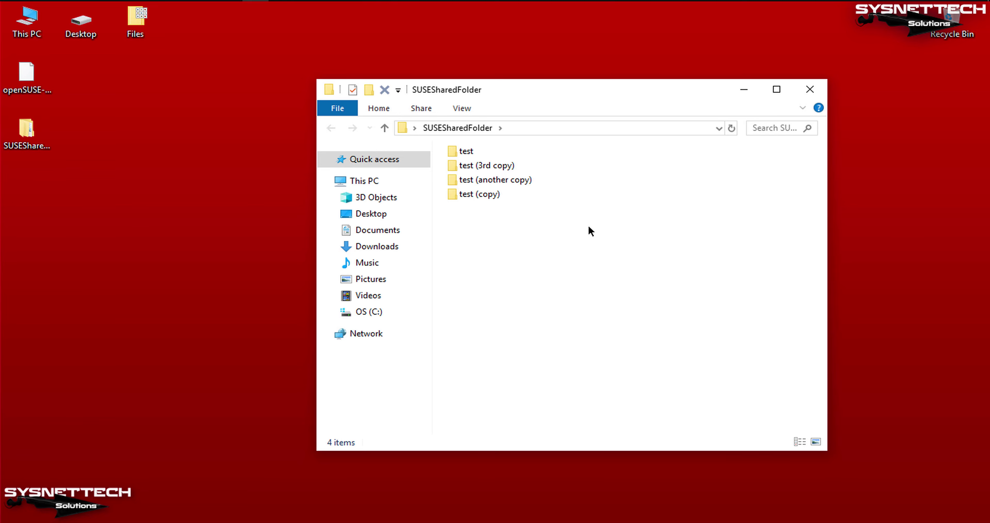
pyautogui.moveTo(596, 229); pyautogui.dragTo(499, 166)
pyautogui.press('Delete')
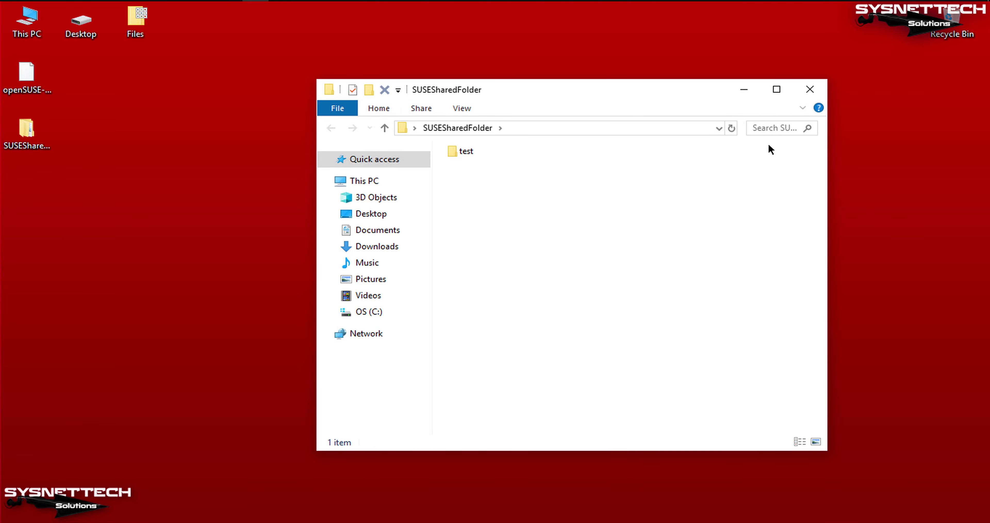
pyautogui.click(810, 89)
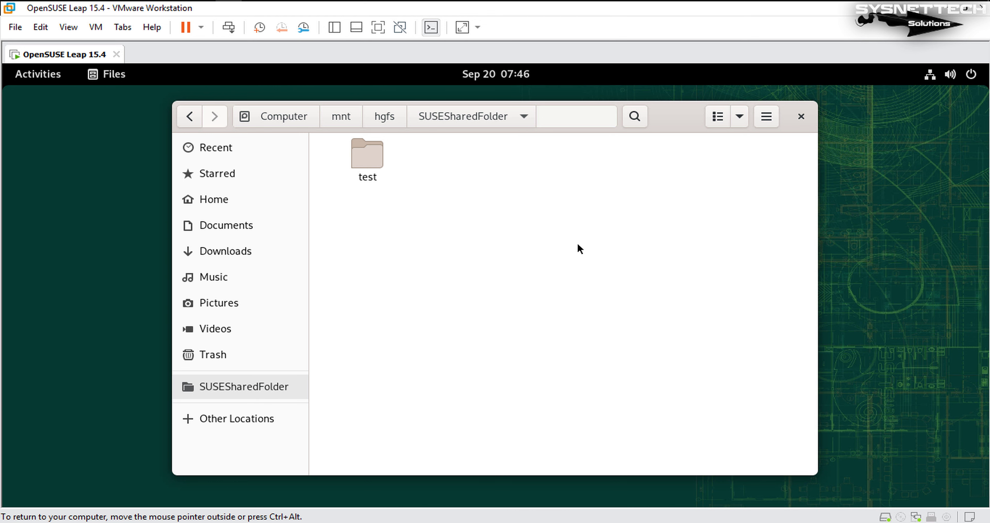
# Close guest Files, keep the Kingston drive on the host, and create a Backup folder on KINGSTON (E:)
pyautogui.click(802, 118)
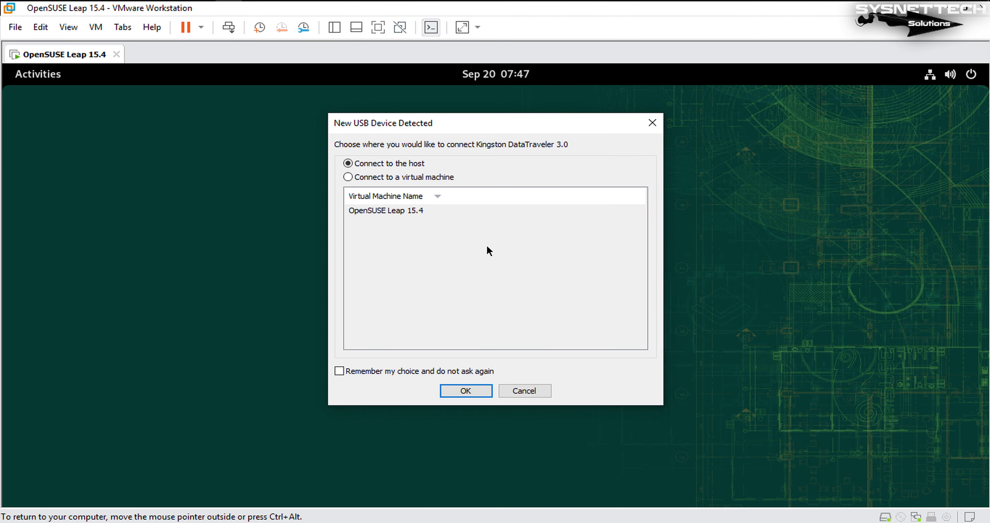
pyautogui.click(458, 389)
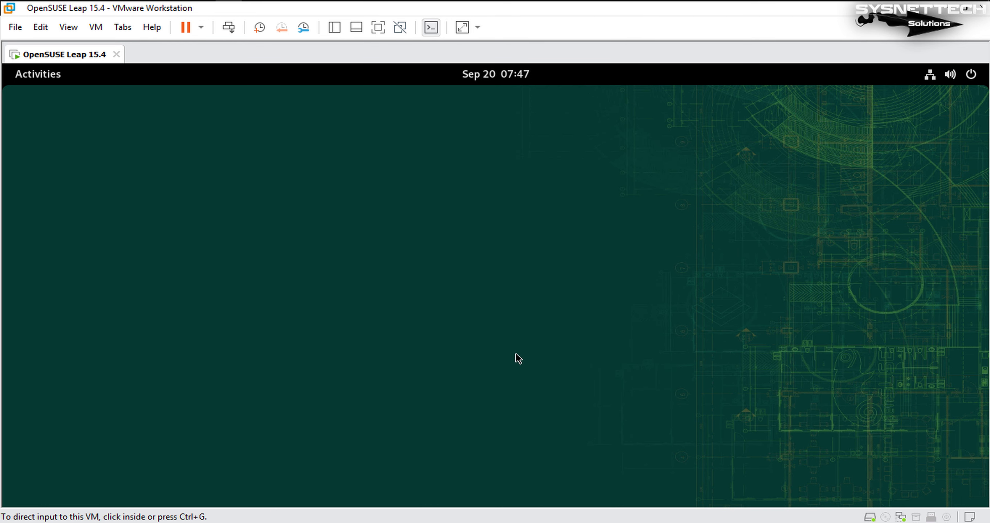
pyautogui.click(12, 11)
pyautogui.click(269, 92)
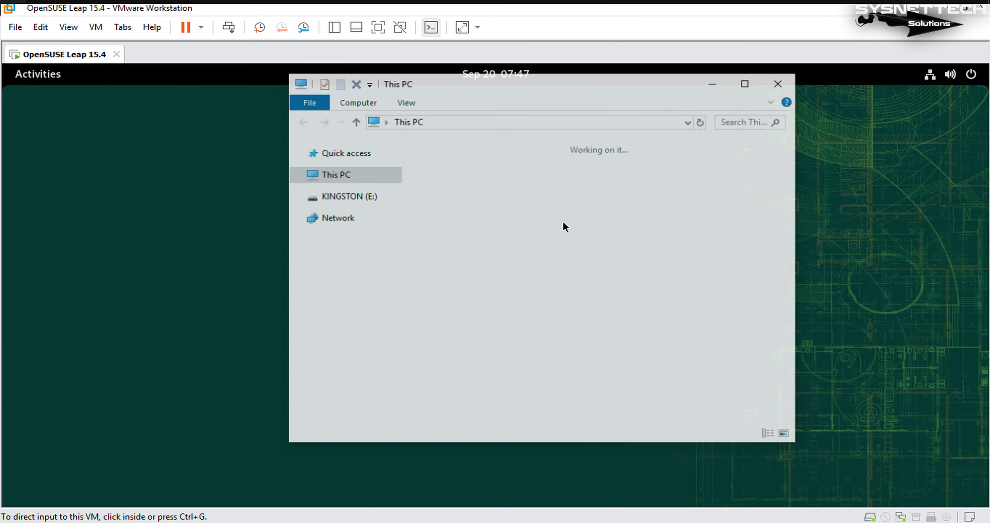
pyautogui.doubleClick(538, 237)
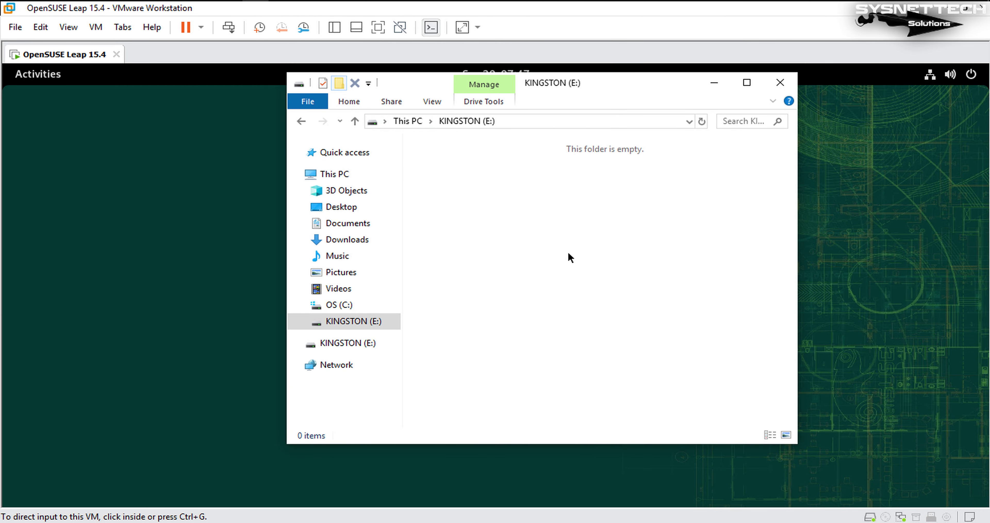
pyautogui.hotkey('ctrl', 'shift', 'n')
pyautogui.write('Backup')
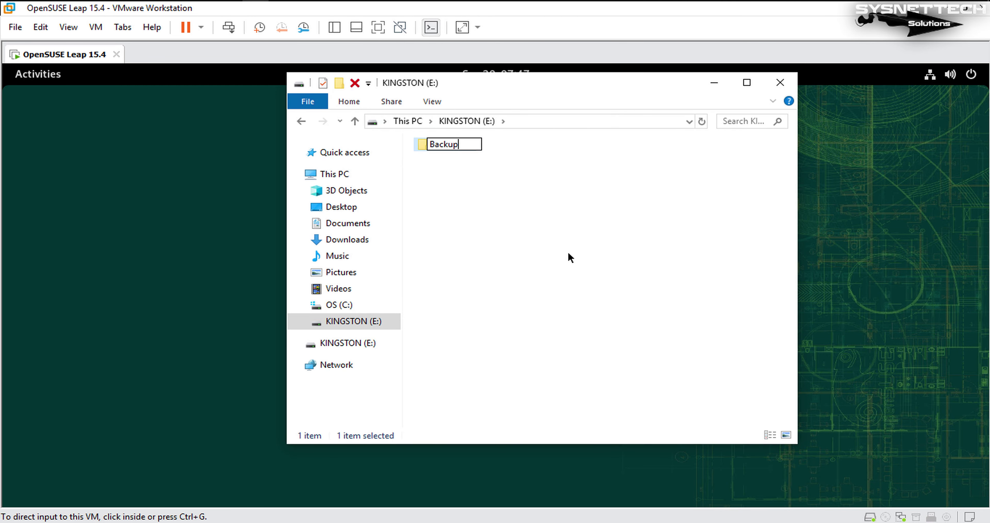
pyautogui.press('Return')
pyautogui.click(204, 210)
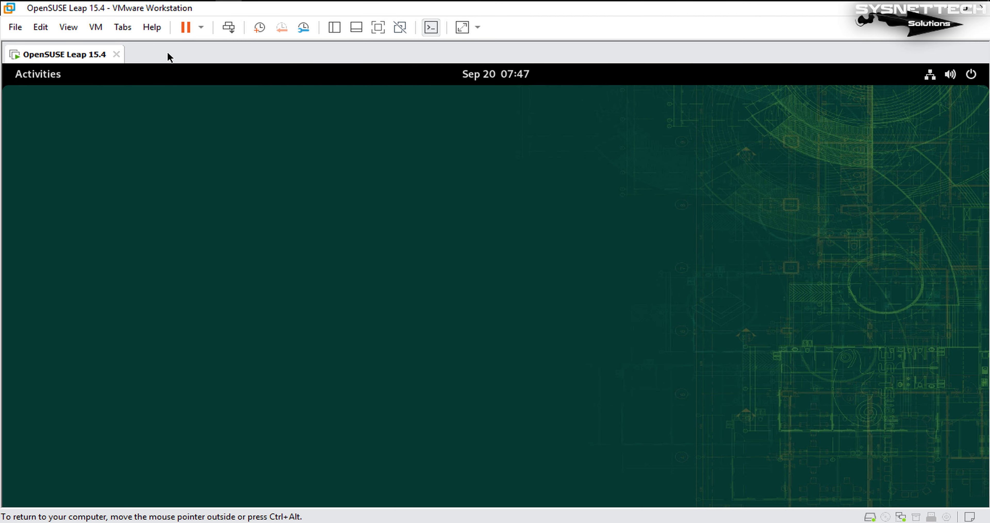
# Look over the Kingston drive's removable-device options, then return input to the guest
pyautogui.click(98, 28)
pyautogui.moveTo(204, 60)
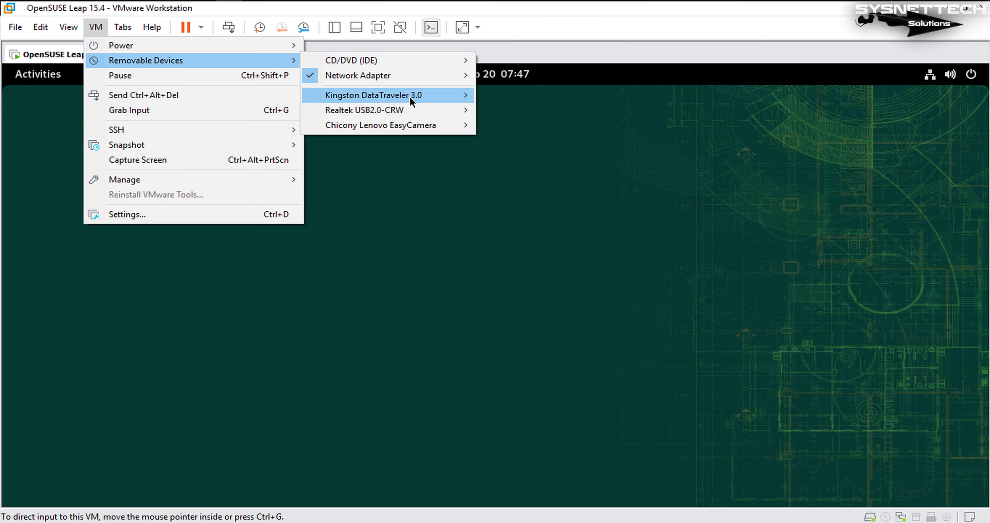
pyautogui.moveTo(411, 100)
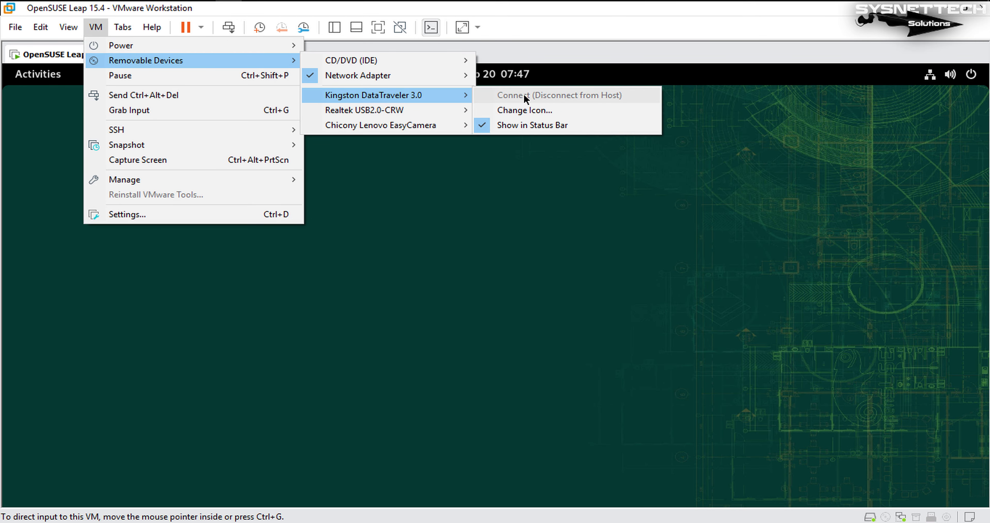
pyautogui.click(836, 126)
# Power off the openSUSE guest from its system menu and confirm
pyautogui.click(950, 74)
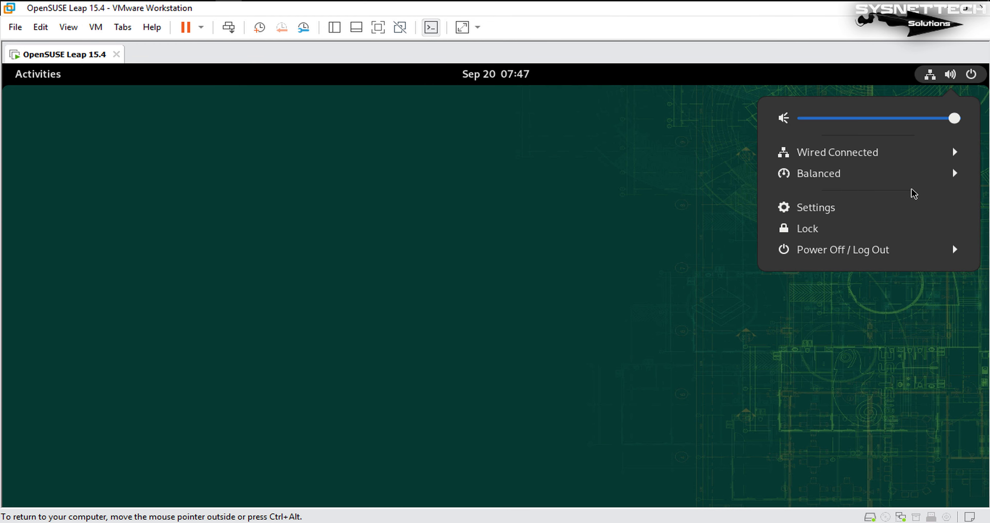
pyautogui.click(820, 249)
pyautogui.click(802, 311)
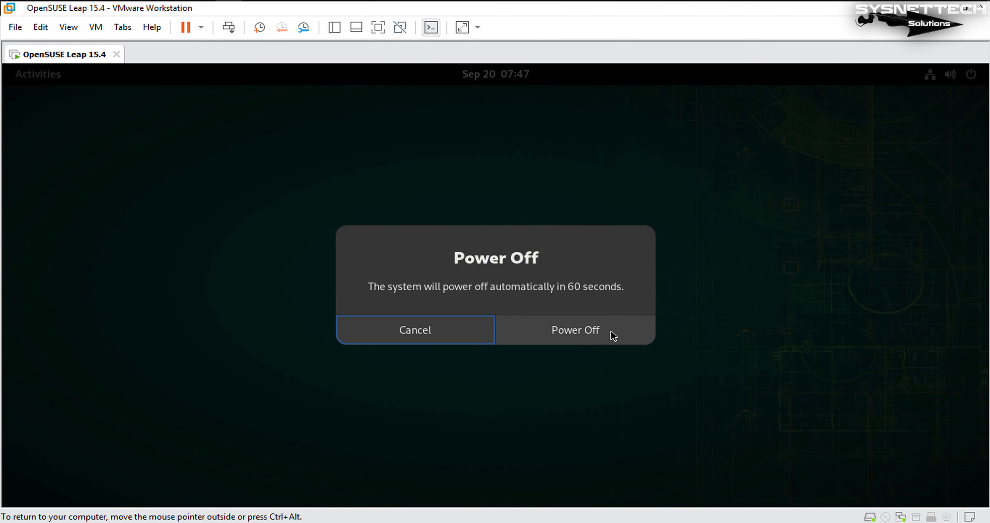
pyautogui.click(613, 334)
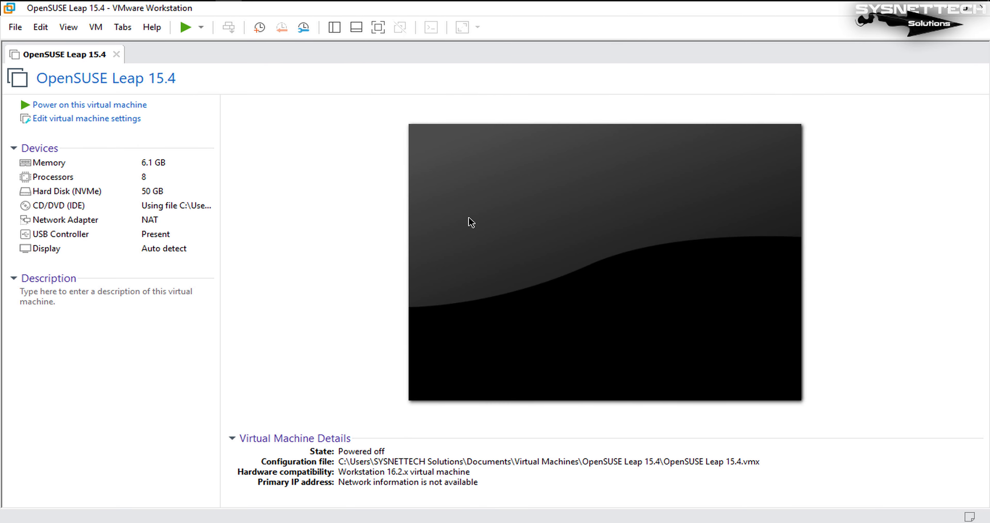
# Open the OpenSUSE Leap 15.4 VM directory from the Library
pyautogui.click(333, 26)
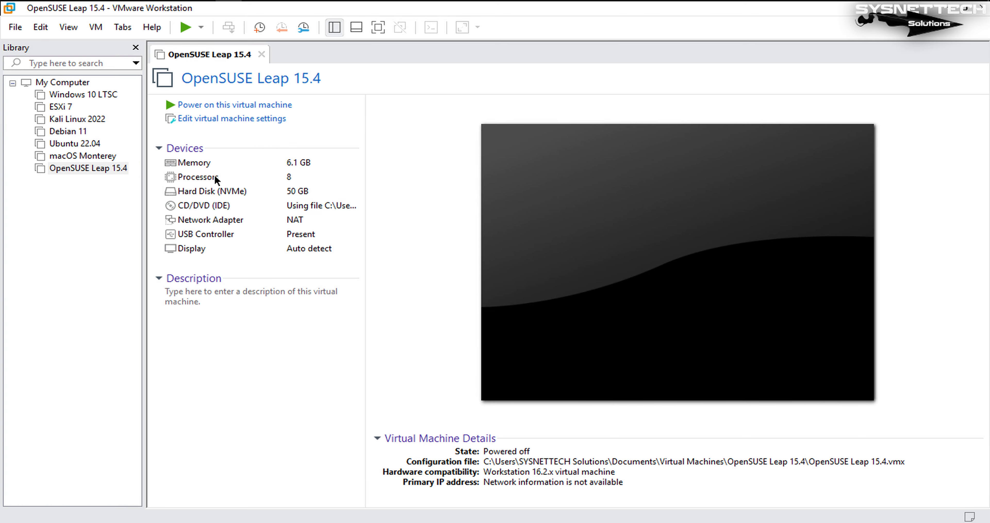
pyautogui.rightClick(101, 168)
pyautogui.click(153, 226)
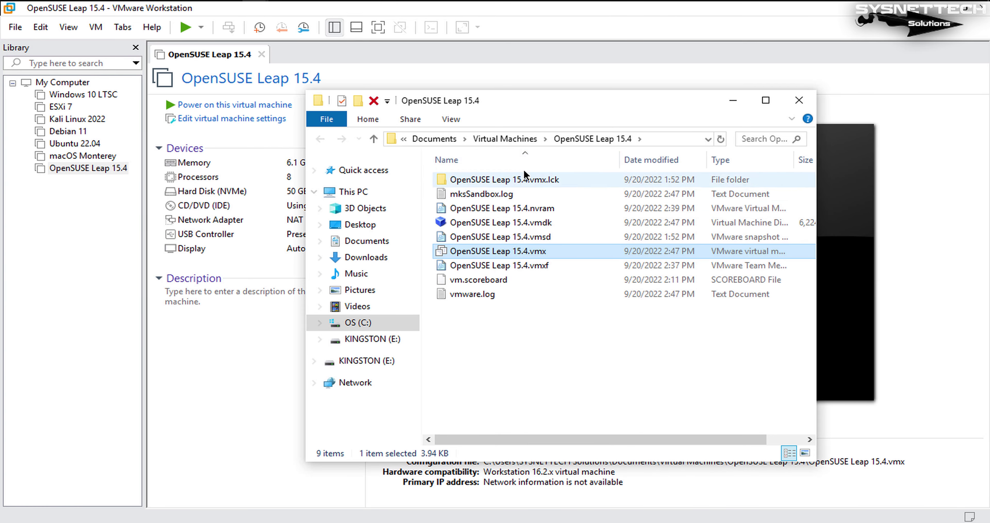
pyautogui.moveTo(653, 117); pyautogui.dragTo(548, 71)
# Switch the folder to List view and open OpenSUSE Leap 15.4.vmx in Notepad
pyautogui.click(448, 278)
pyautogui.hotkey('ctrl', 'shift', '5')
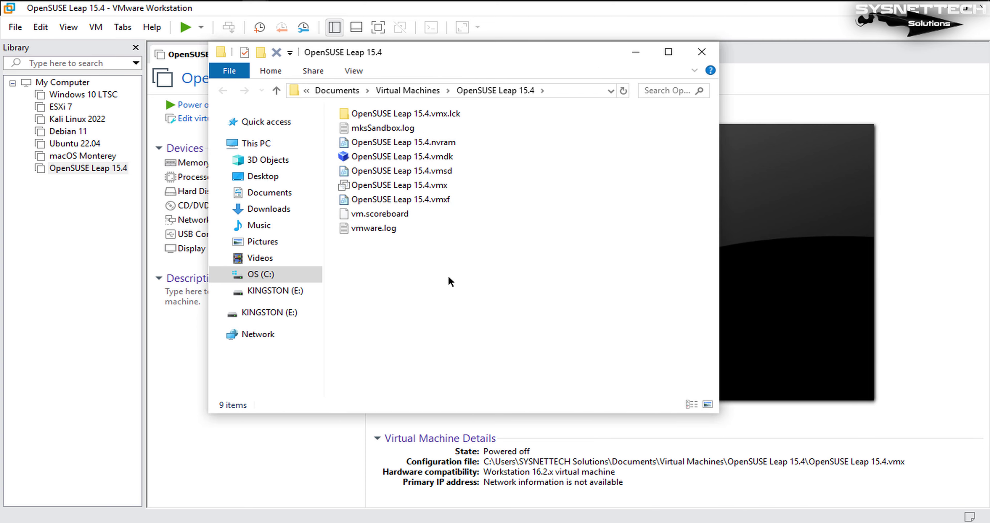
pyautogui.rightClick(442, 185)
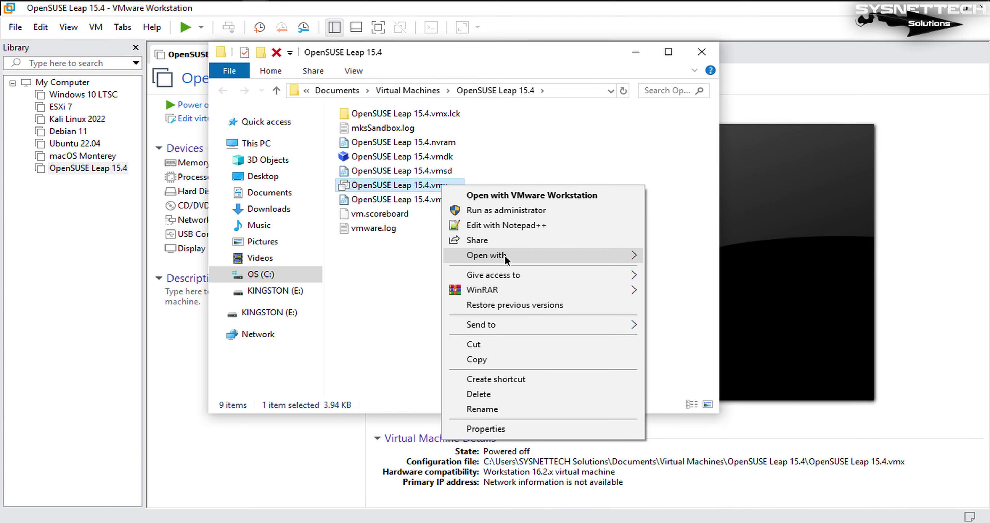
pyautogui.moveTo(564, 255)
pyautogui.click(723, 256)
# Change usb.restrictions.defaultAllow from FALSE to TRUE in the .vmx file
pyautogui.moveTo(682, 25); pyautogui.dragTo(718, 39)
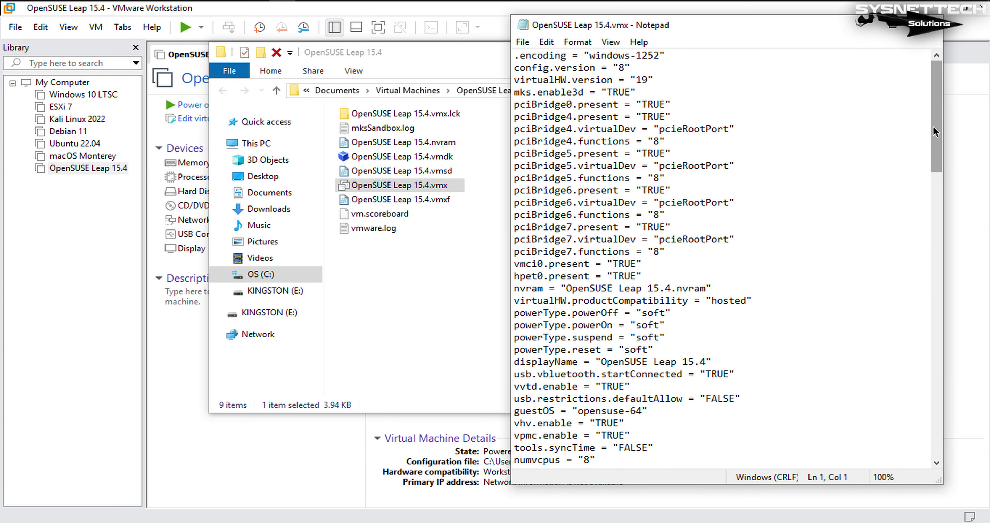
pyautogui.moveTo(937, 131); pyautogui.dragTo(934, 181)
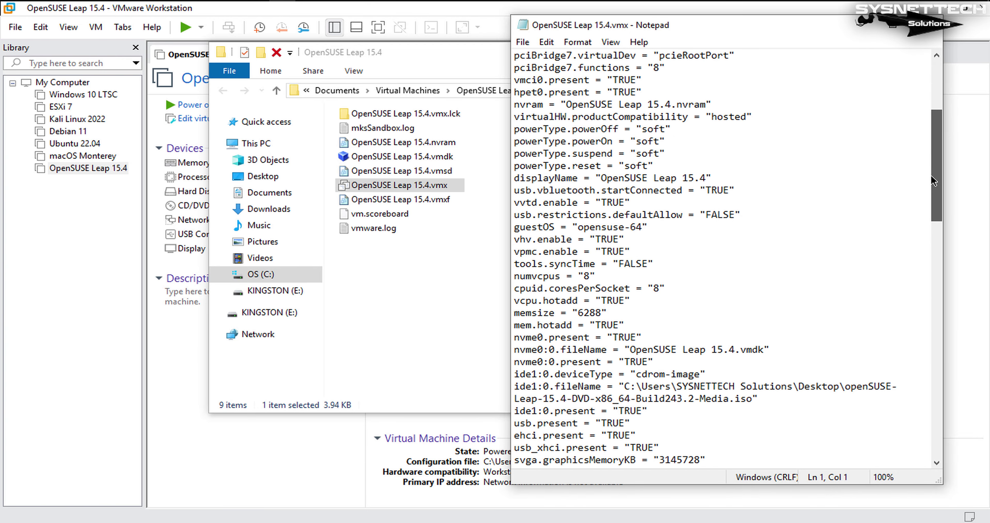
pyautogui.moveTo(741, 215); pyautogui.dragTo(496, 221)
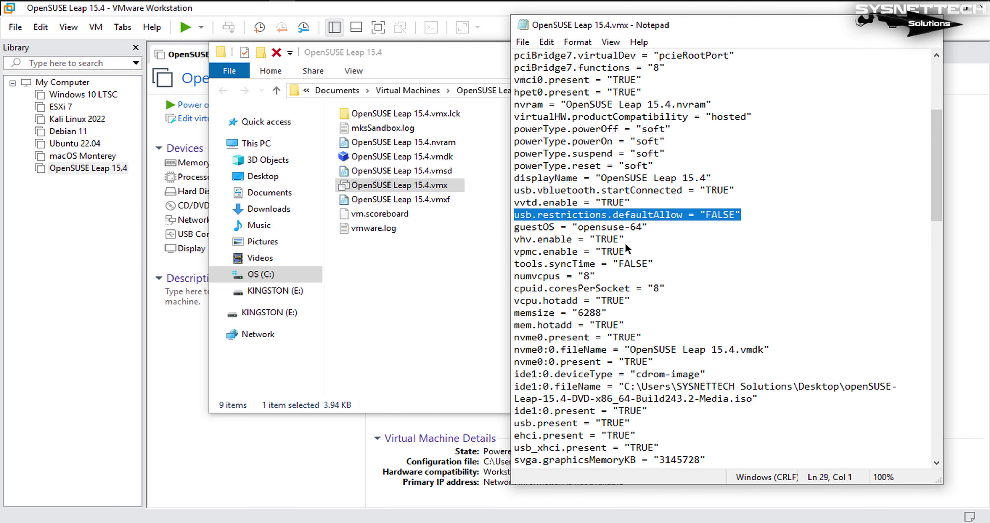
pyautogui.click(752, 219)
pyautogui.press('Left')
pyautogui.hotkey('shift', 'Left')
pyautogui.hotkey('shift', 'Left')
pyautogui.hotkey('shift', 'Left')
pyautogui.hotkey('shift', 'Left')
pyautogui.hotkey('shift', 'Left')
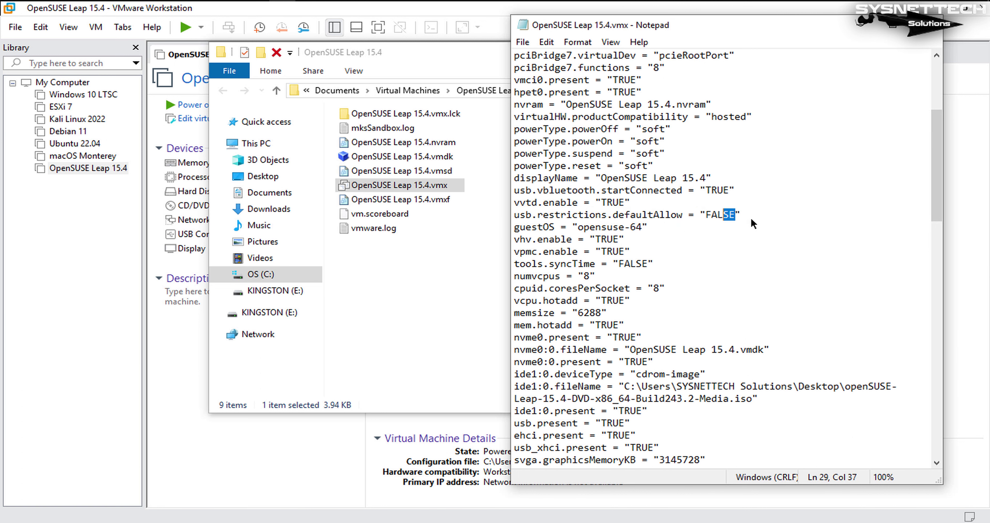
pyautogui.write('TRU')
# Save the .vmx changes on closing Notepad, then close the VM folder window
pyautogui.click(929, 27)
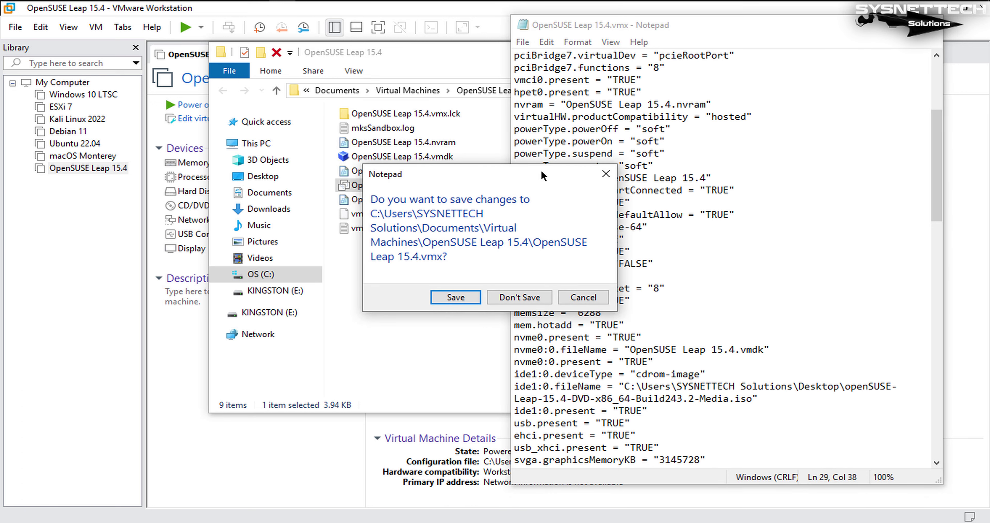
pyautogui.moveTo(508, 196); pyautogui.dragTo(716, 293)
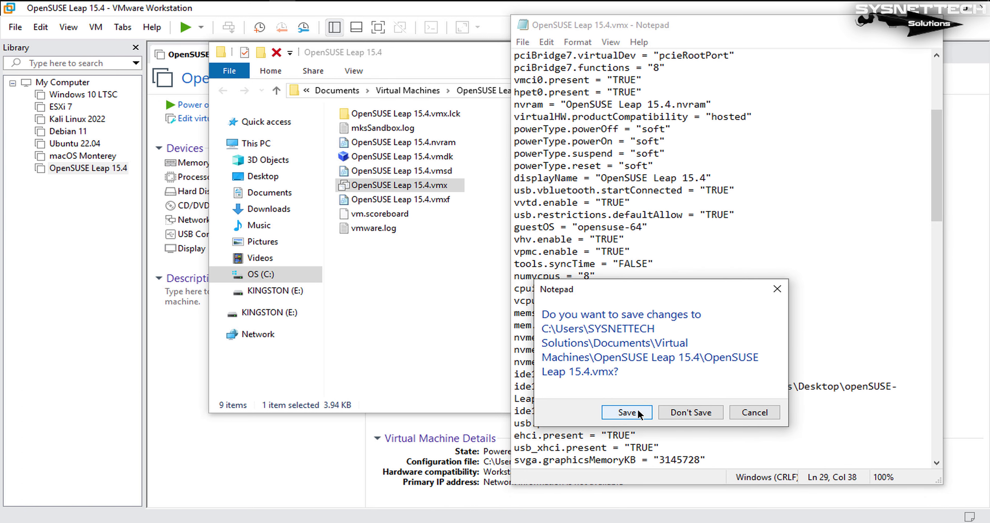
pyautogui.click(639, 414)
pyautogui.click(570, 272)
pyautogui.click(702, 51)
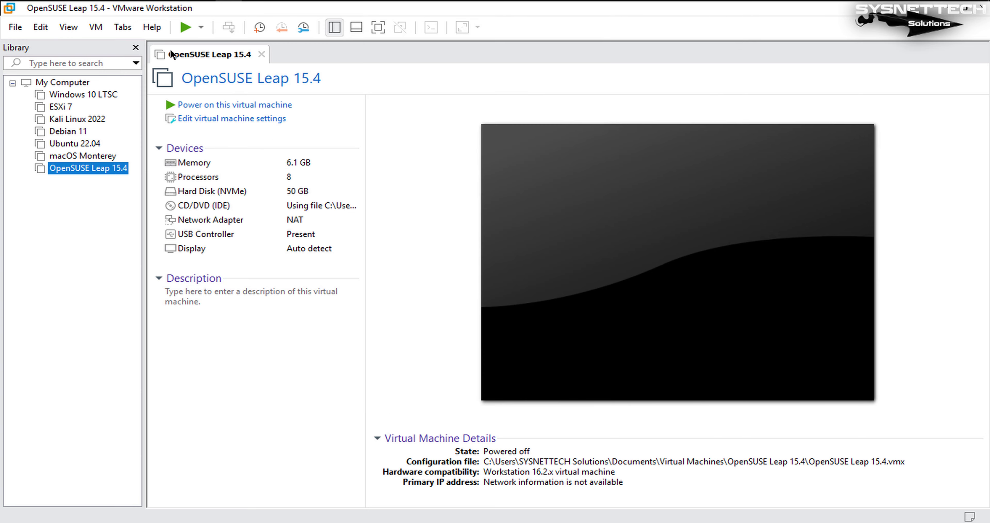
# Hide the Library, power on OpenSUSE Leap 15.4, and boot its default GRUB entry
pyautogui.click(135, 47)
pyautogui.click(89, 102)
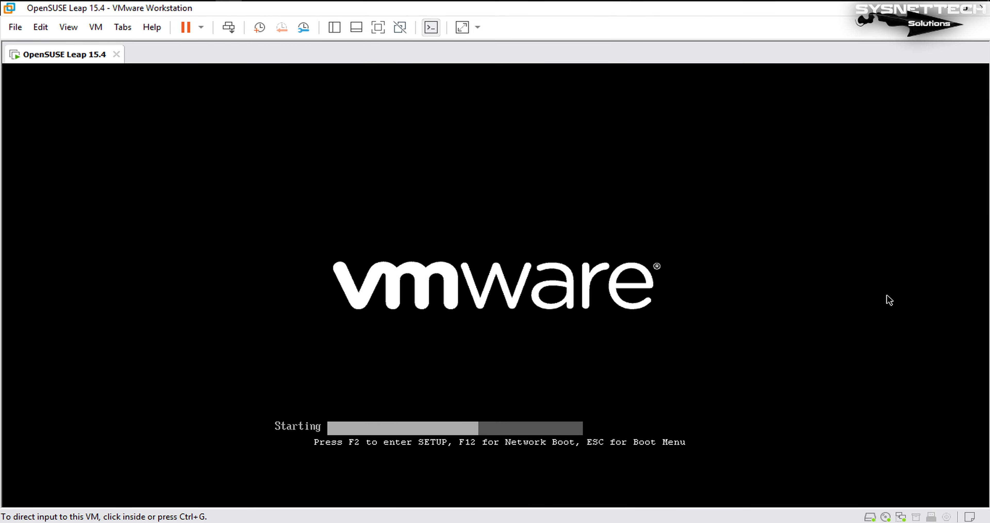
pyautogui.click(719, 324)
pyautogui.press('Return')
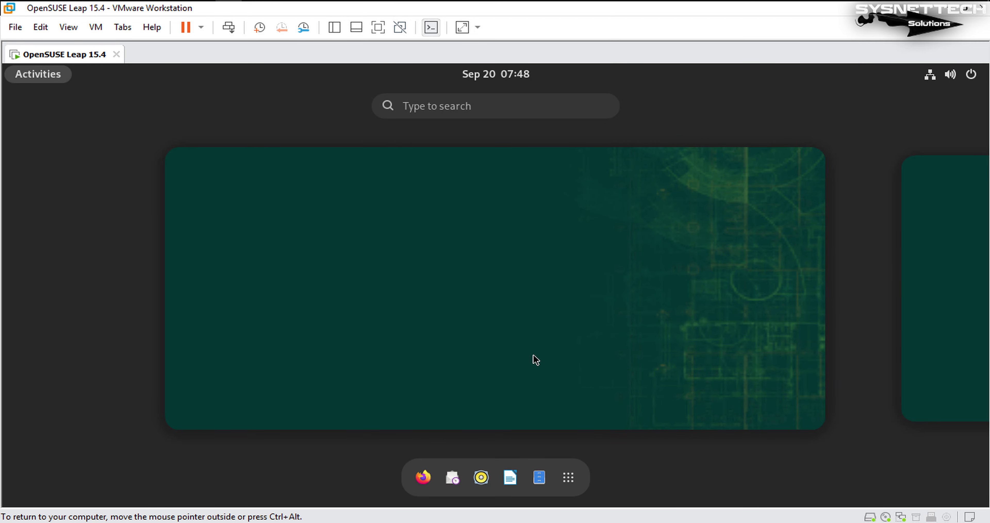
# Connect the Kingston DataTraveler 3.0 USB drive to the openSUSE guest
pyautogui.click(536, 359)
pyautogui.click(95, 27)
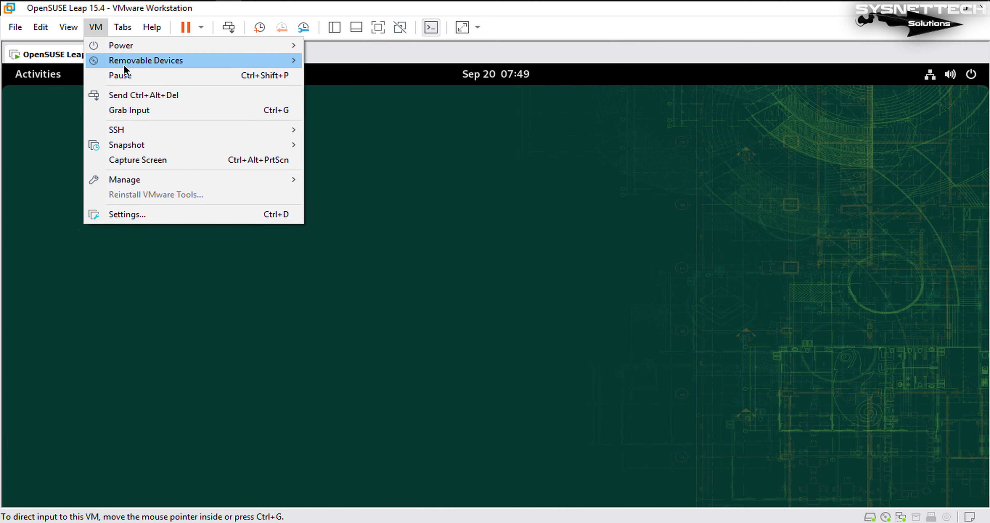
pyautogui.moveTo(123, 65)
pyautogui.moveTo(378, 93)
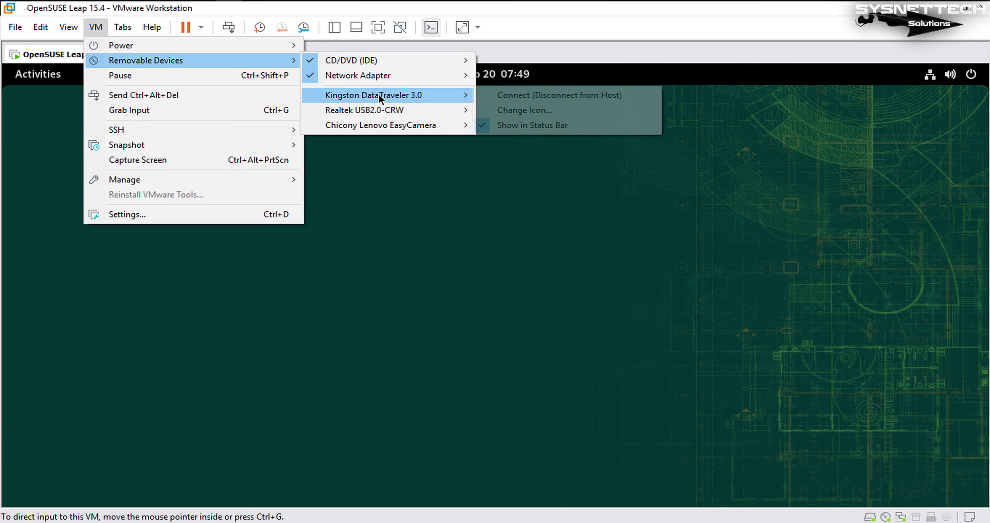
pyautogui.click(546, 95)
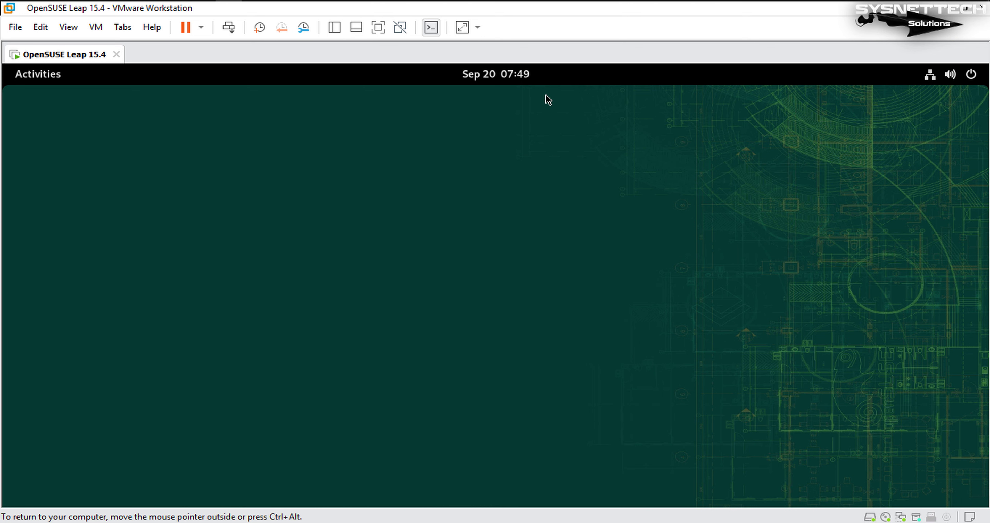
# View the KINGSTON drive's Backup folder in Files, then eject it and the openSUSE disc
pyautogui.click(387, 152)
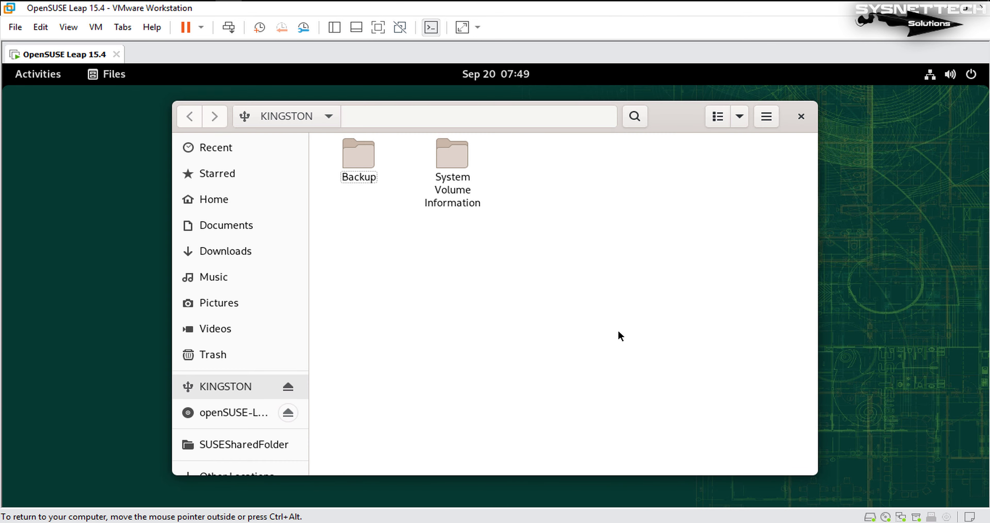
pyautogui.moveTo(528, 291); pyautogui.dragTo(411, 263)
pyautogui.click(289, 385)
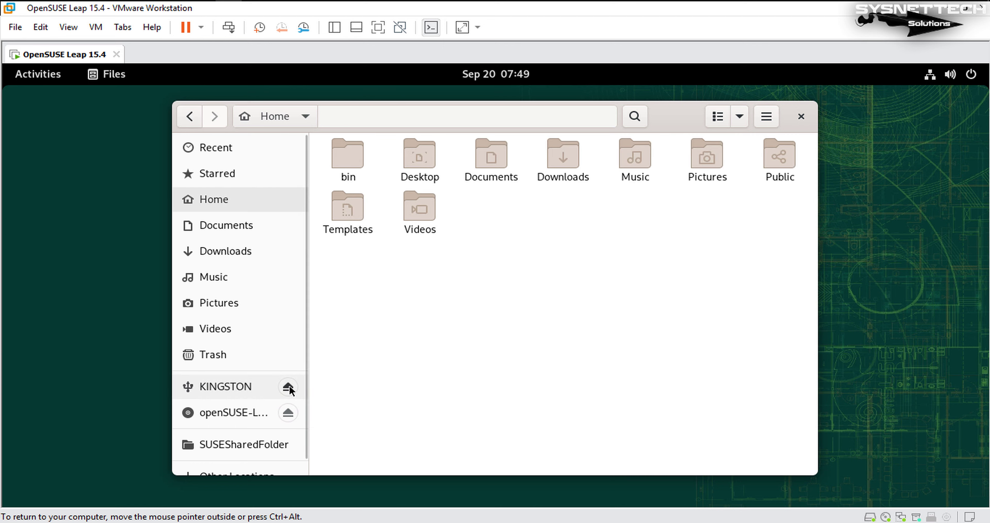
pyautogui.click(291, 386)
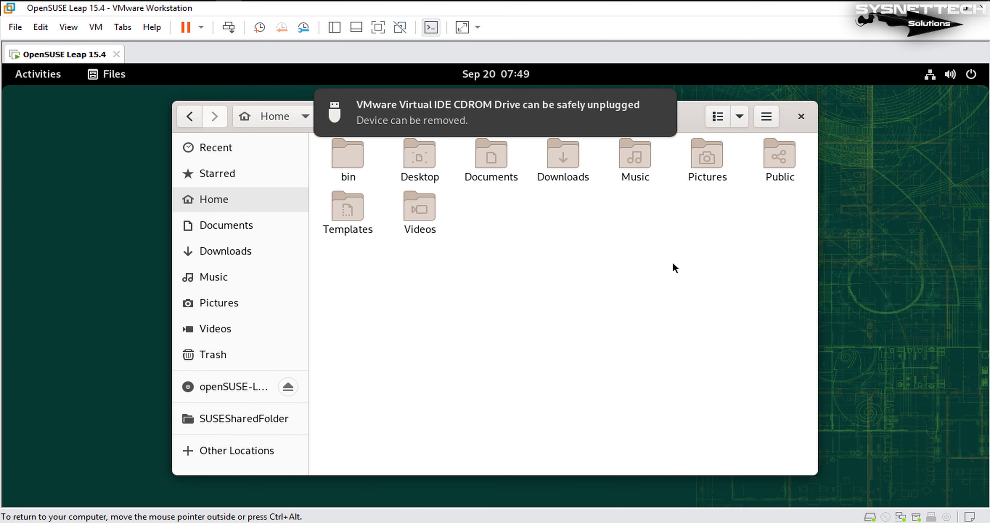
# Dismiss the ejected-disc access error, open SUSESharedFolder, and close the Files windows
pyautogui.click(221, 386)
pyautogui.click(544, 330)
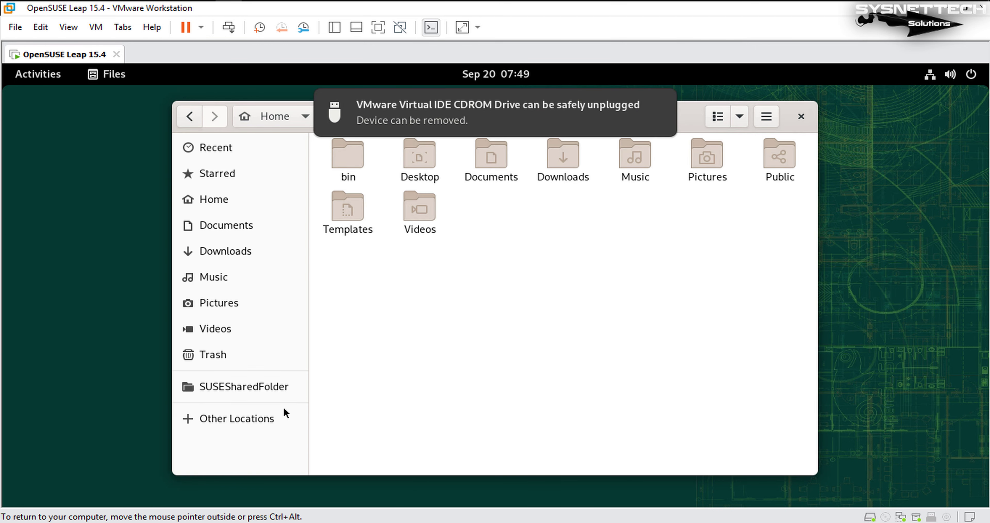
pyautogui.click(286, 387)
pyautogui.click(630, 116)
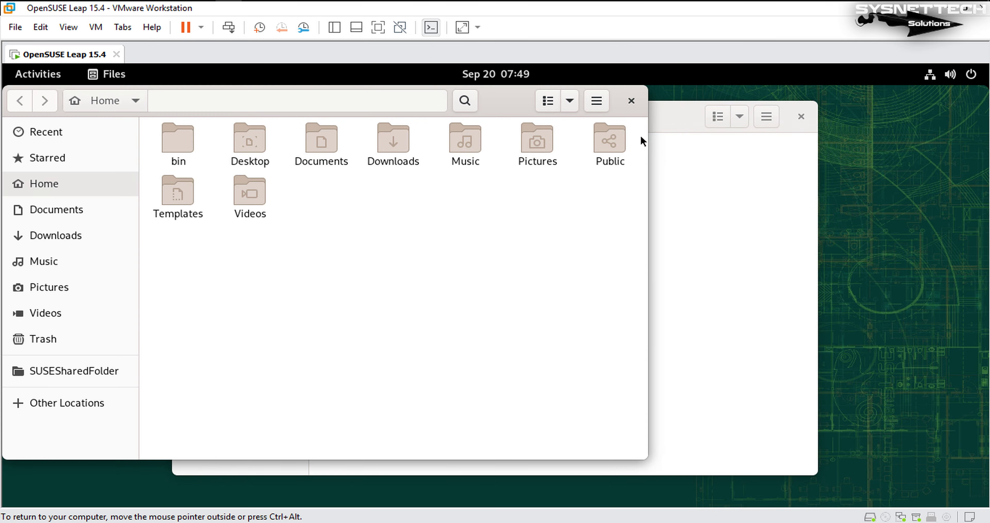
pyautogui.click(632, 100)
pyautogui.click(802, 116)
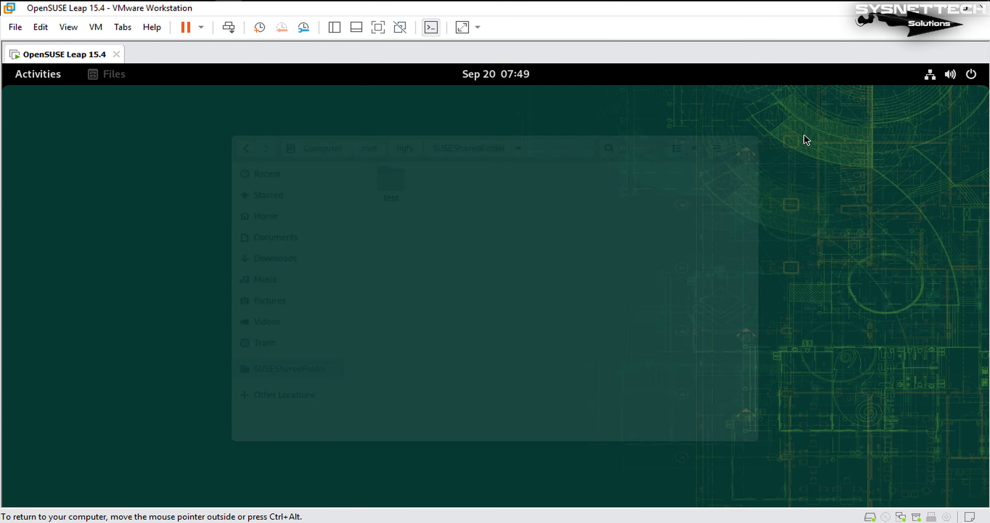
# Search 'about' to open Settings About and select the OS Name value openSUSE Leap 15.4
pyautogui.press('super')
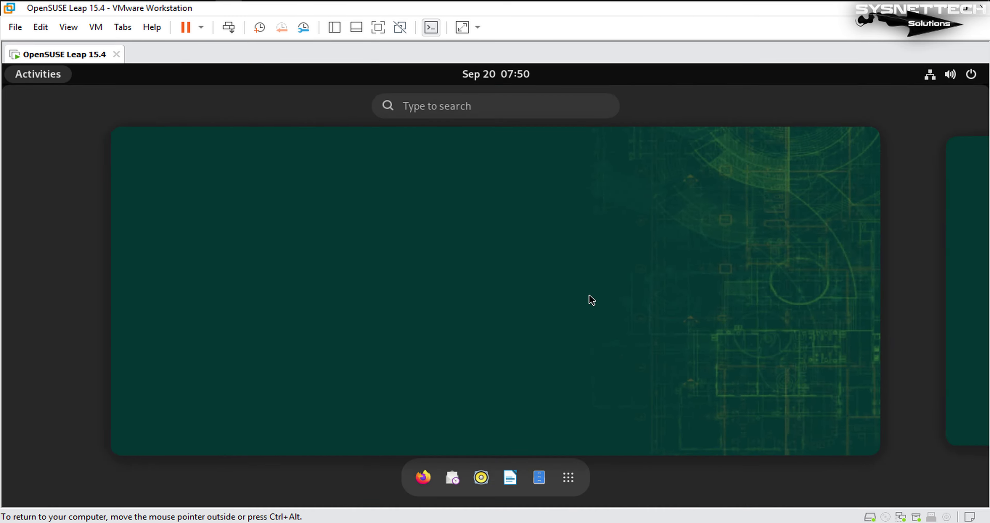
pyautogui.write('about')
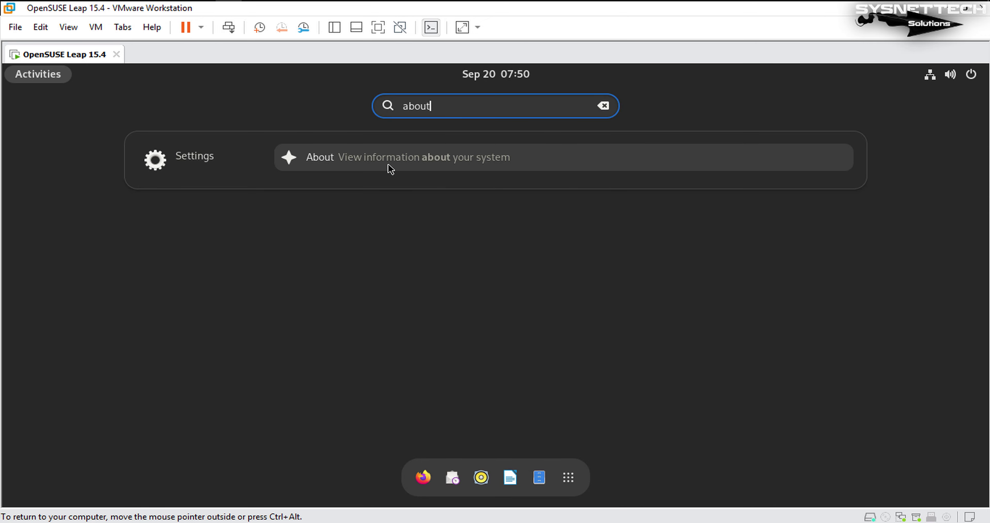
pyautogui.click(390, 163)
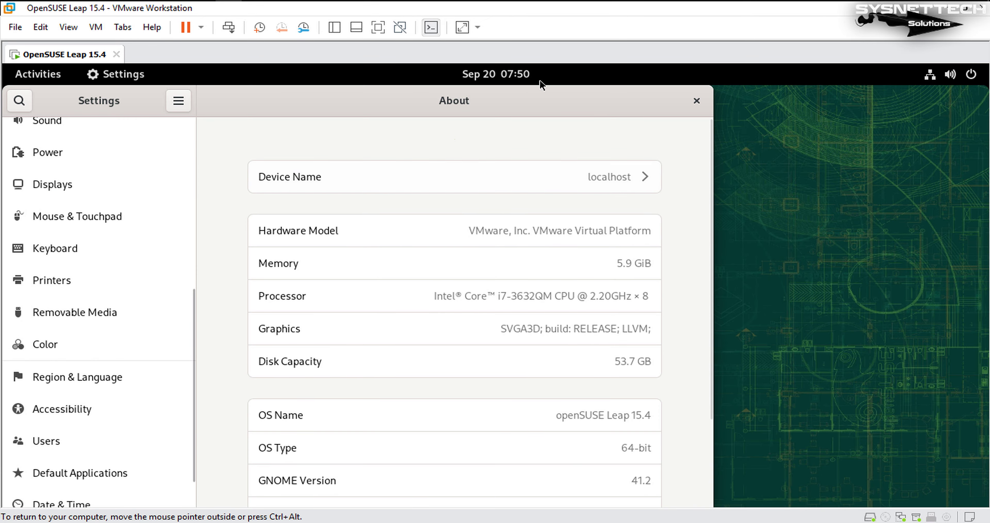
pyautogui.moveTo(568, 88); pyautogui.dragTo(648, 94)
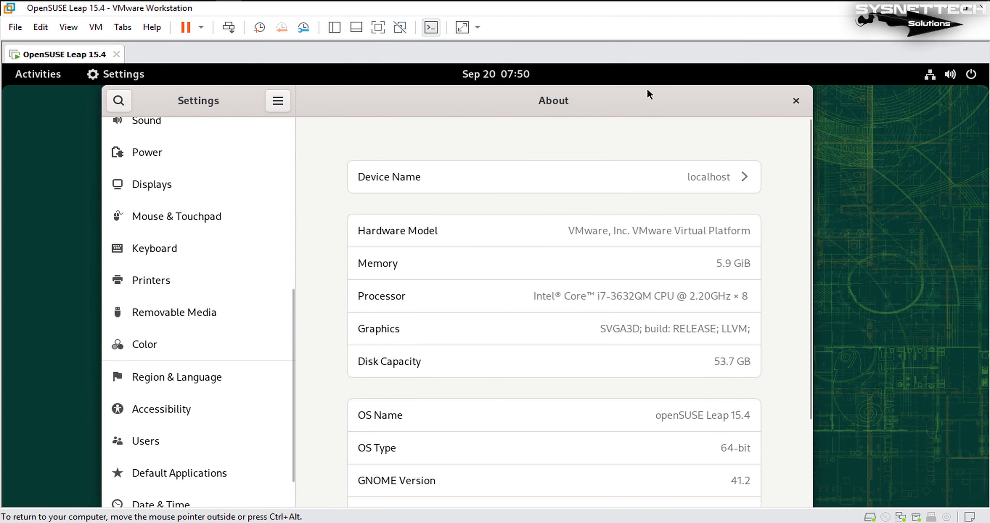
pyautogui.scroll(-3, 746, 366)
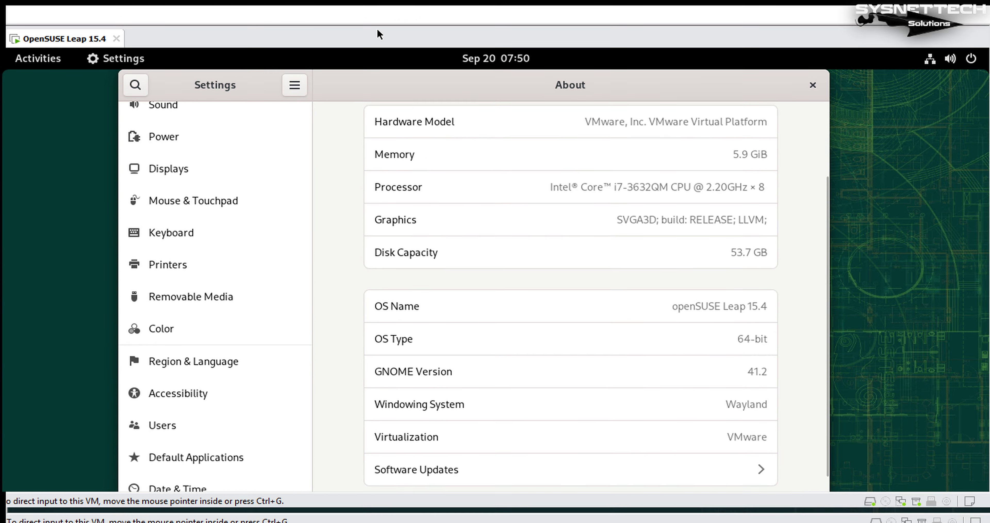
pyautogui.scroll(-1, 788, 291)
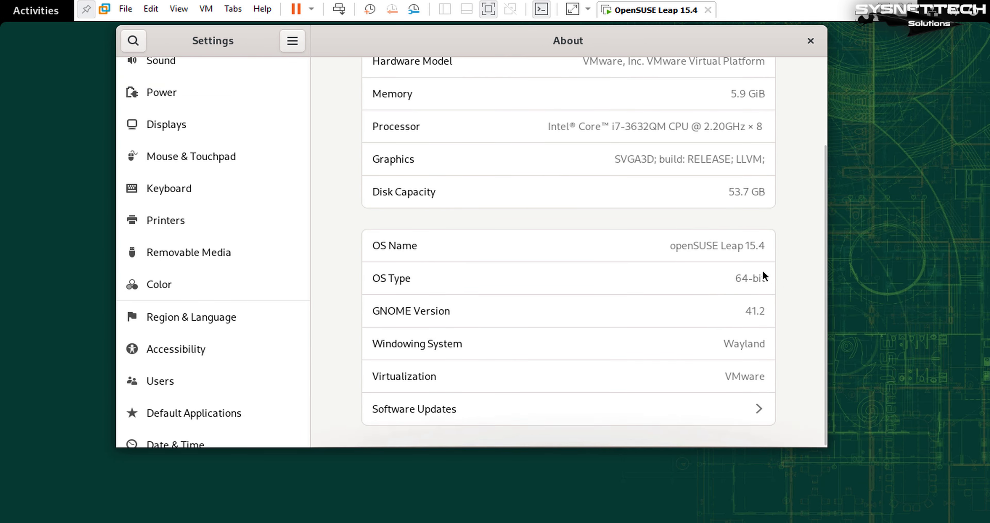
pyautogui.tripleClick(753, 248)
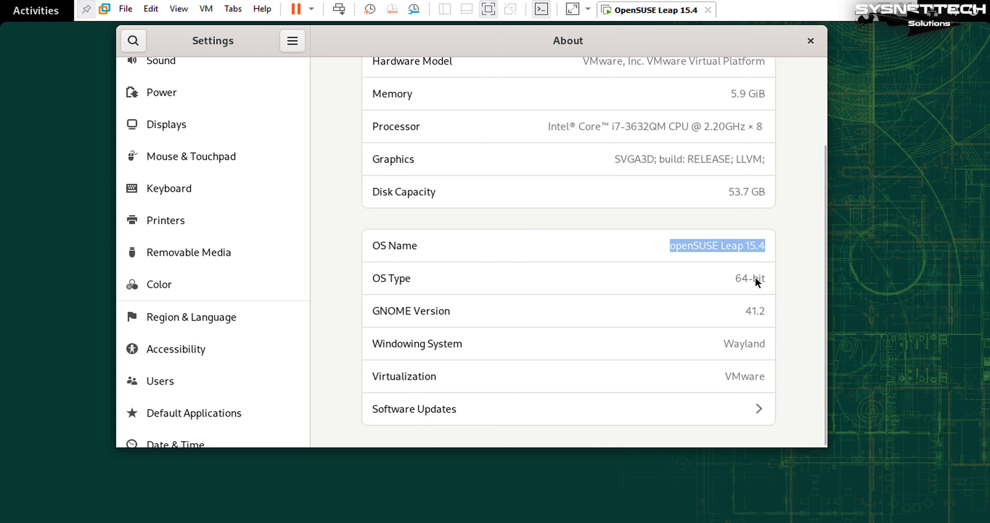